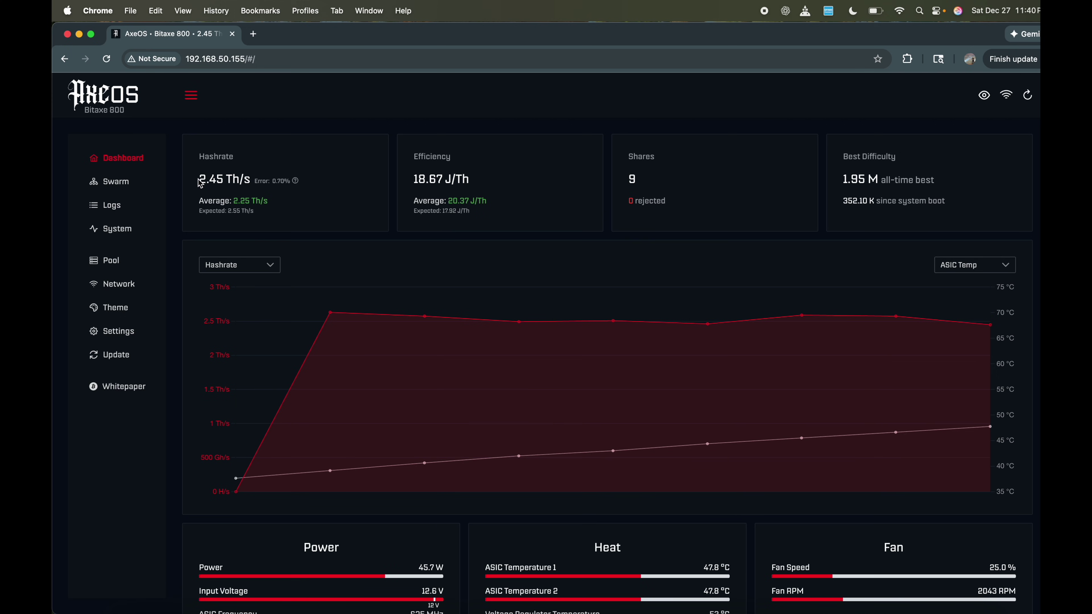
Step: Highlight the dashboard's 2.45 Th/s hashrate and 18.32 J/Th efficiency readings
{"action": "left_click_drag", "start_coordinate": [200, 184], "coordinate": [251, 185]}
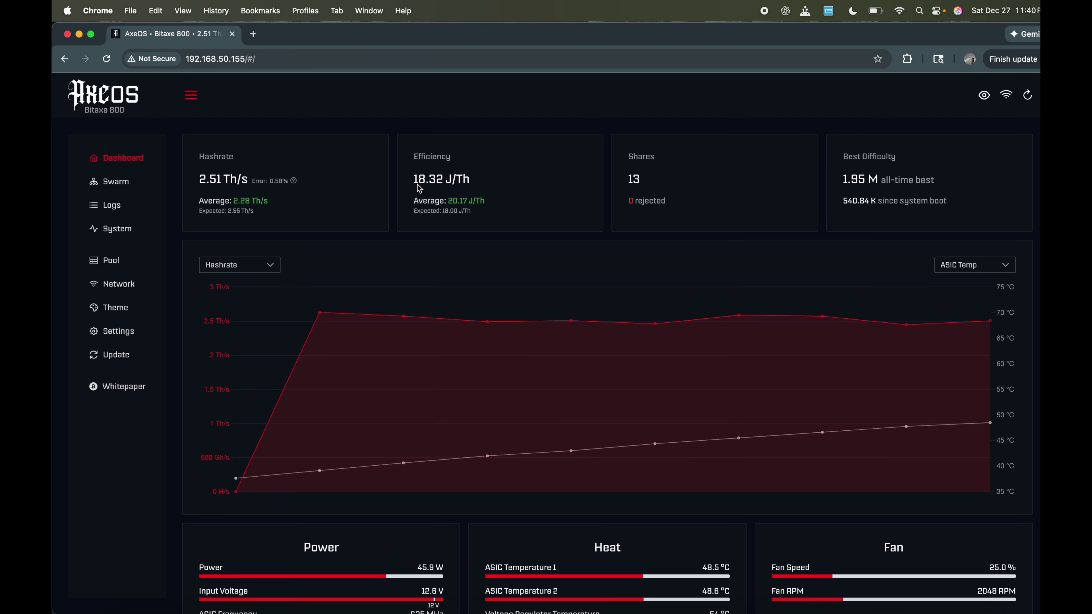
{"action": "left_click_drag", "start_coordinate": [415, 185], "coordinate": [467, 171]}
{"action": "left_click", "coordinate": [507, 122]}
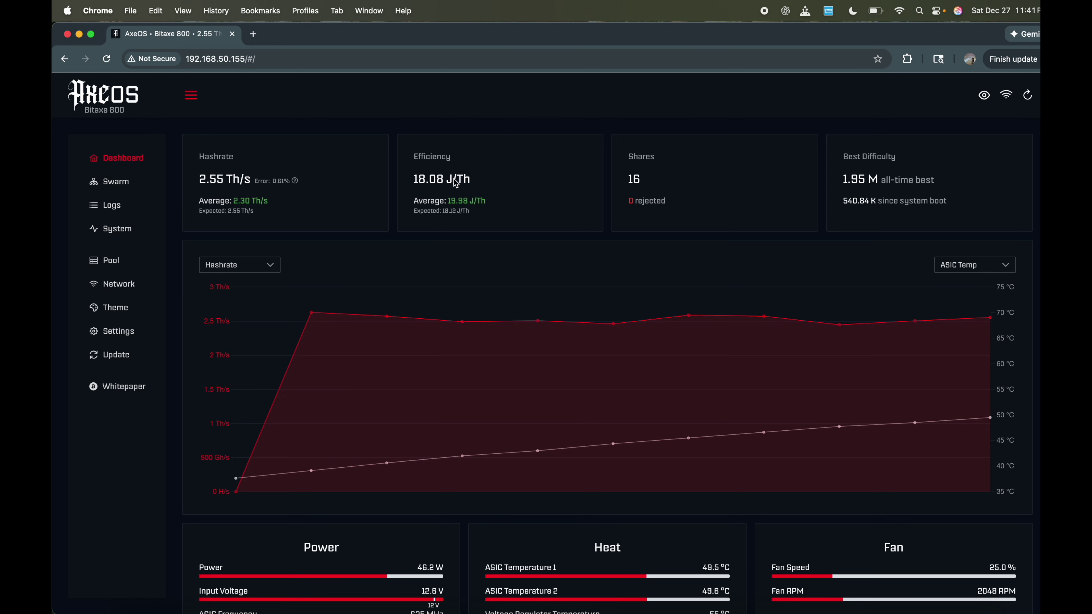
{"action": "left_click_drag", "start_coordinate": [446, 182], "coordinate": [463, 183]}
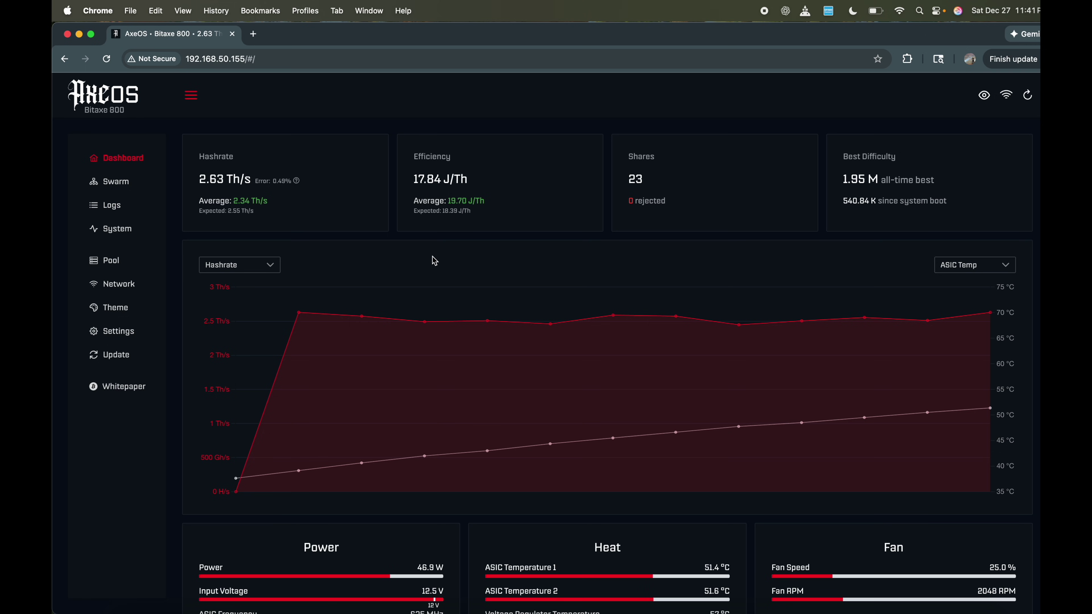
Step: Recheck the efficiency, now 18.56 J/Th, then scroll down to the Pool and Hashrate Registers panels
{"action": "scroll", "coordinate": [434, 261], "scroll_direction": "down", "scroll_amount": 2}
{"action": "scroll", "coordinate": [434, 259], "scroll_direction": "up", "scroll_amount": 2}
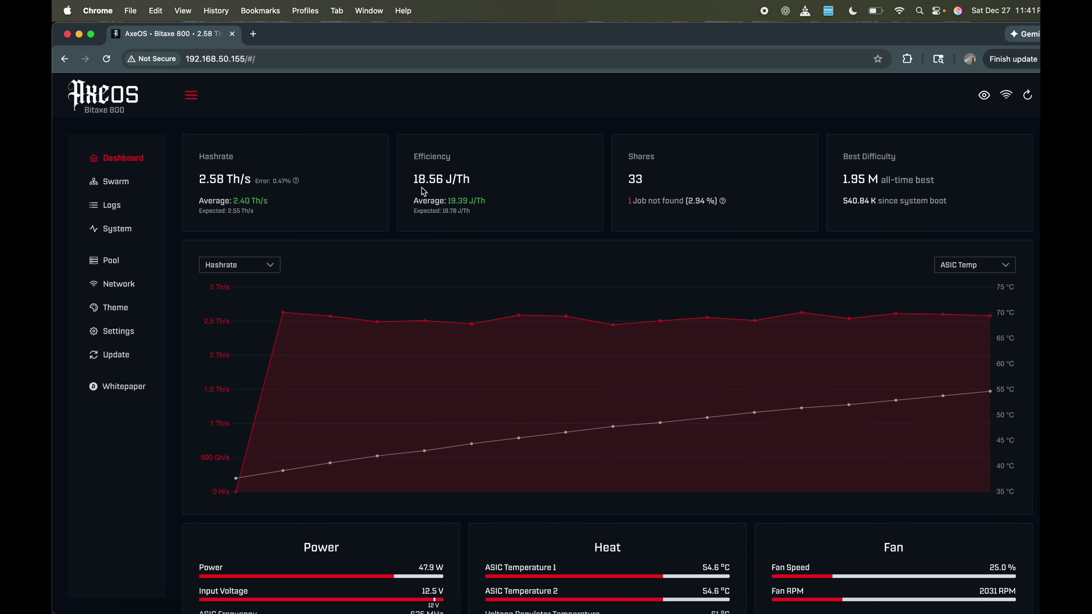
{"action": "left_click_drag", "start_coordinate": [412, 180], "coordinate": [470, 180]}
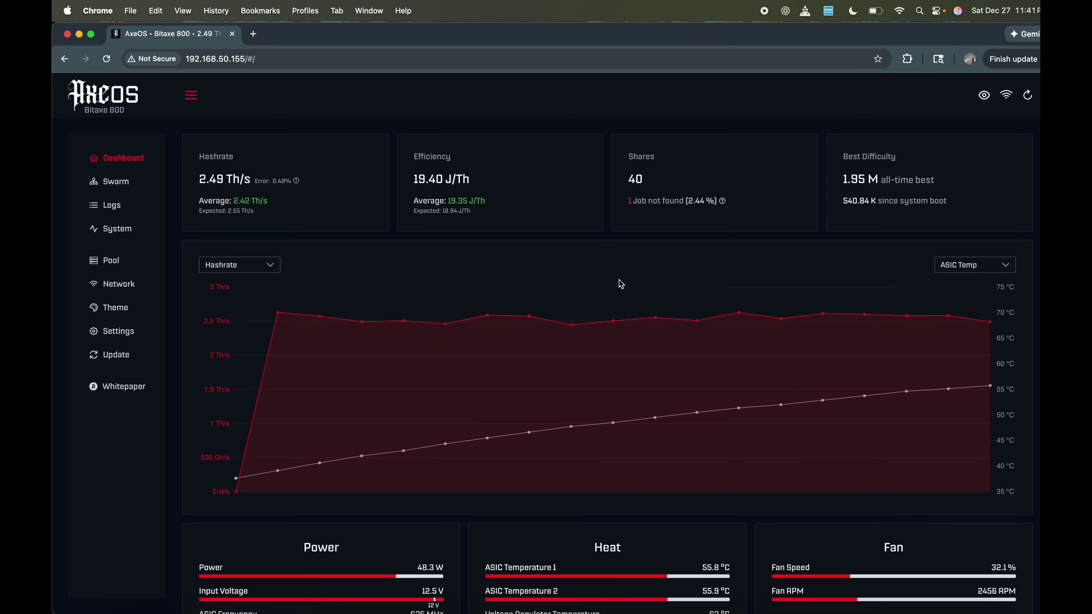
{"action": "scroll", "coordinate": [587, 294], "scroll_direction": "down", "scroll_amount": 5}
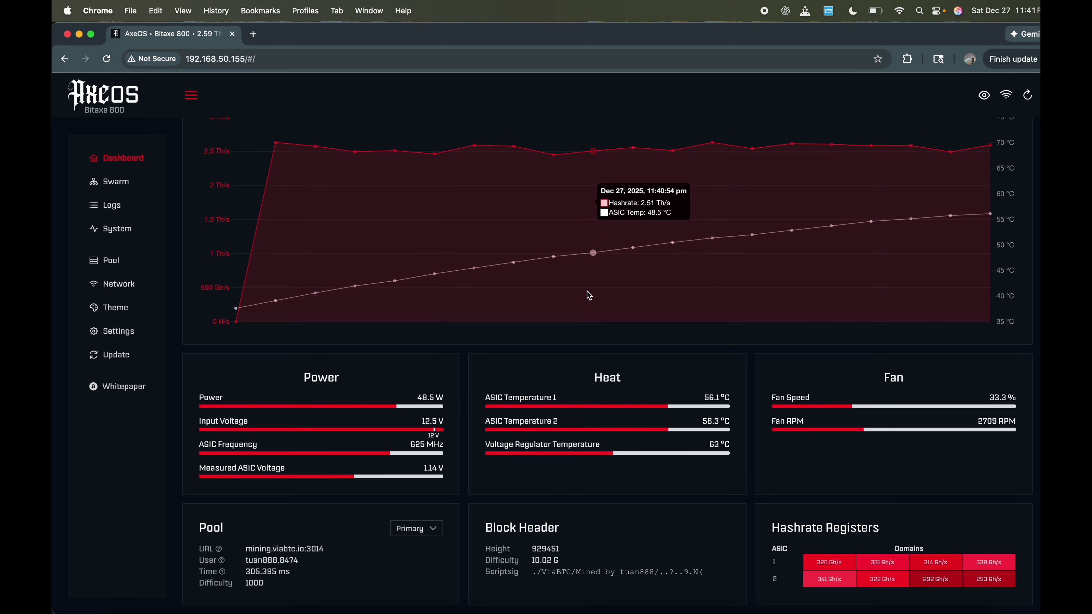
{"action": "scroll", "coordinate": [589, 295], "scroll_direction": "down", "scroll_amount": 1}
{"action": "mouse_move", "coordinate": [773, 557]}
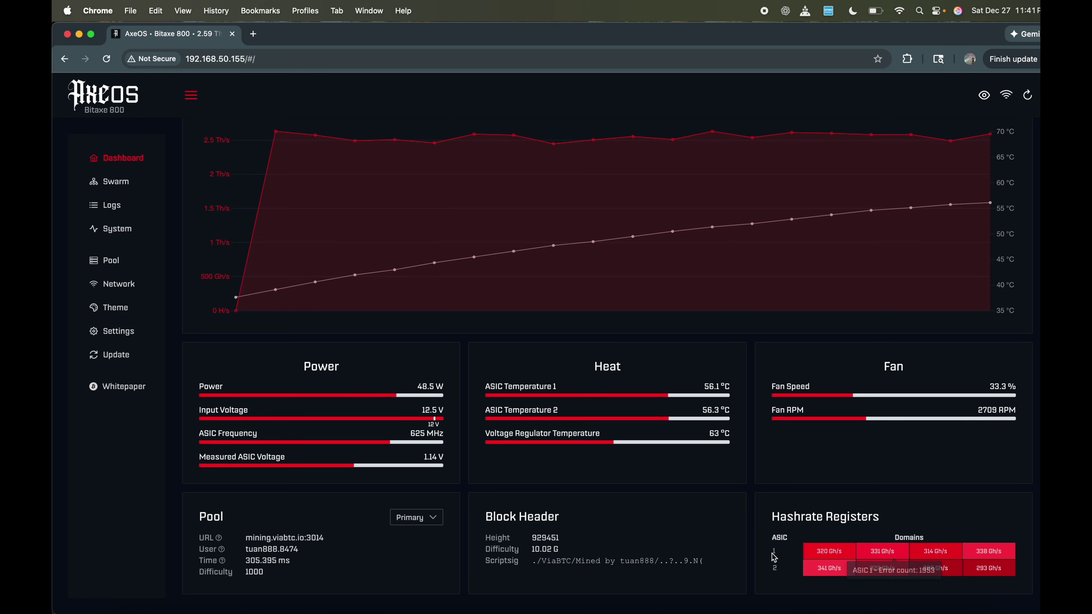
{"action": "left_click_drag", "start_coordinate": [774, 557], "coordinate": [836, 537]}
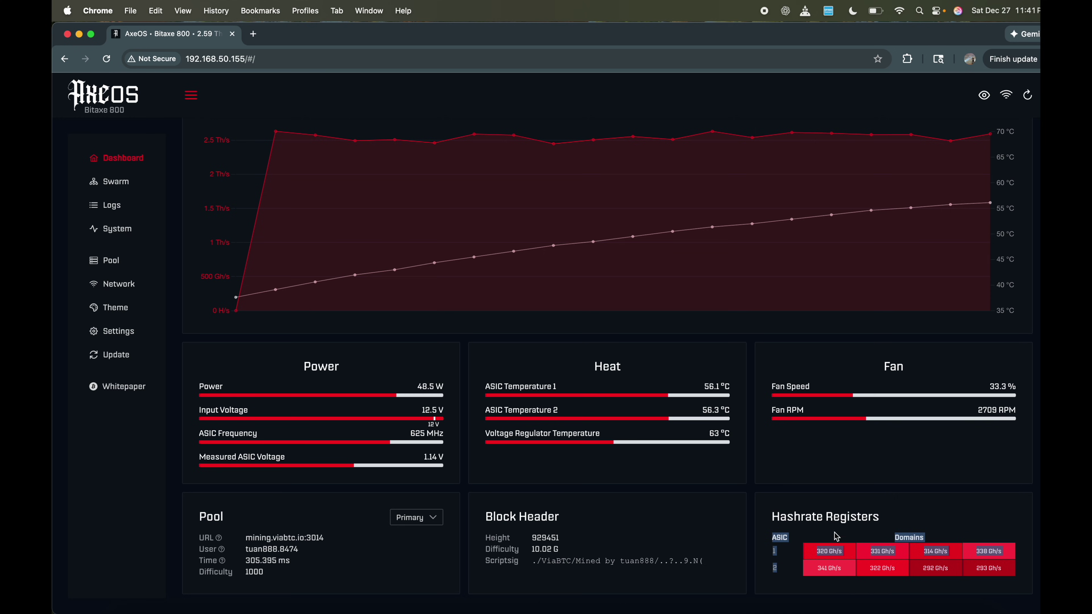
{"action": "left_click", "coordinate": [889, 499]}
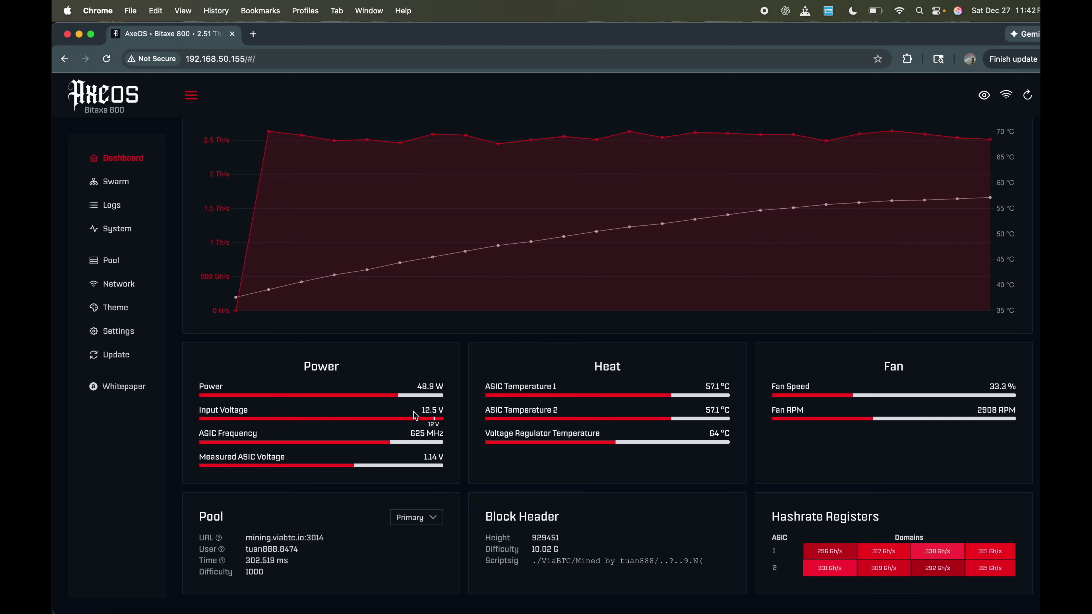
{"action": "left_click_drag", "start_coordinate": [415, 416], "coordinate": [431, 414]}
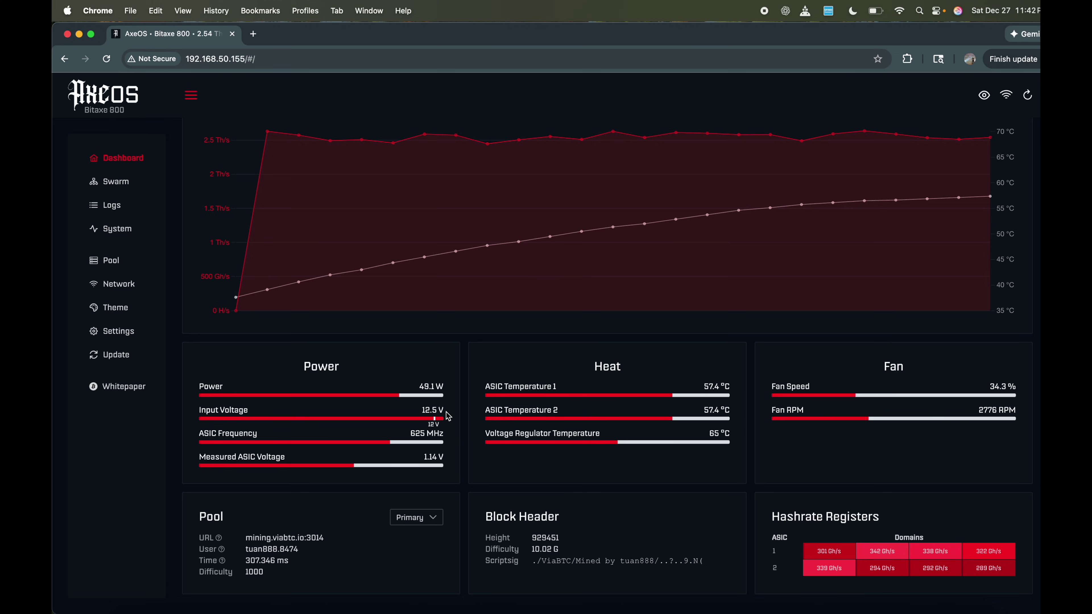
{"action": "double_click", "coordinate": [434, 407]}
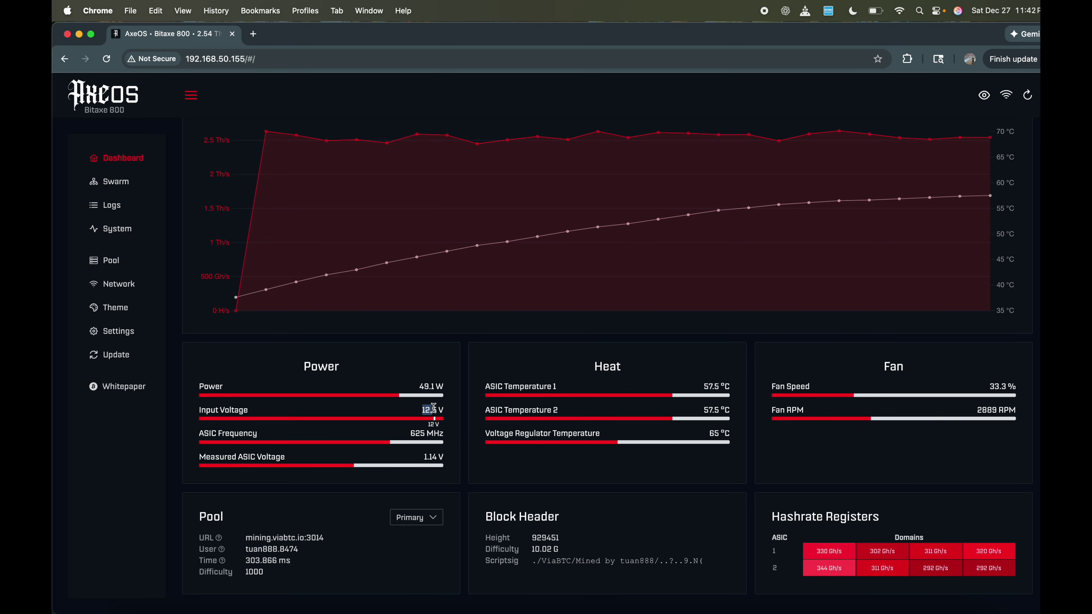
{"action": "left_click", "coordinate": [451, 413]}
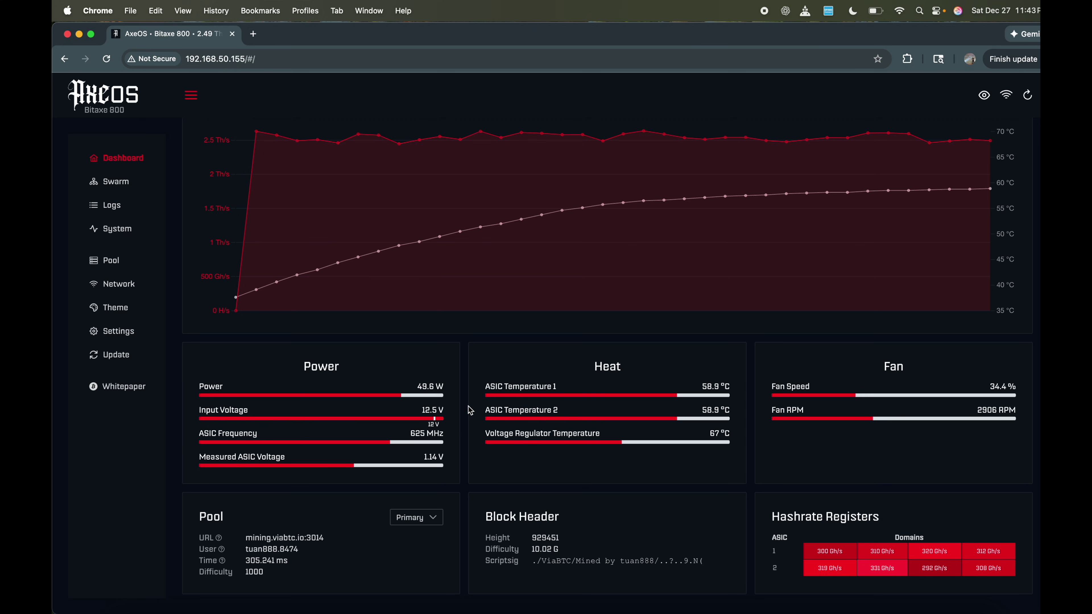
{"action": "scroll", "coordinate": [470, 410], "scroll_direction": "up", "scroll_amount": 5}
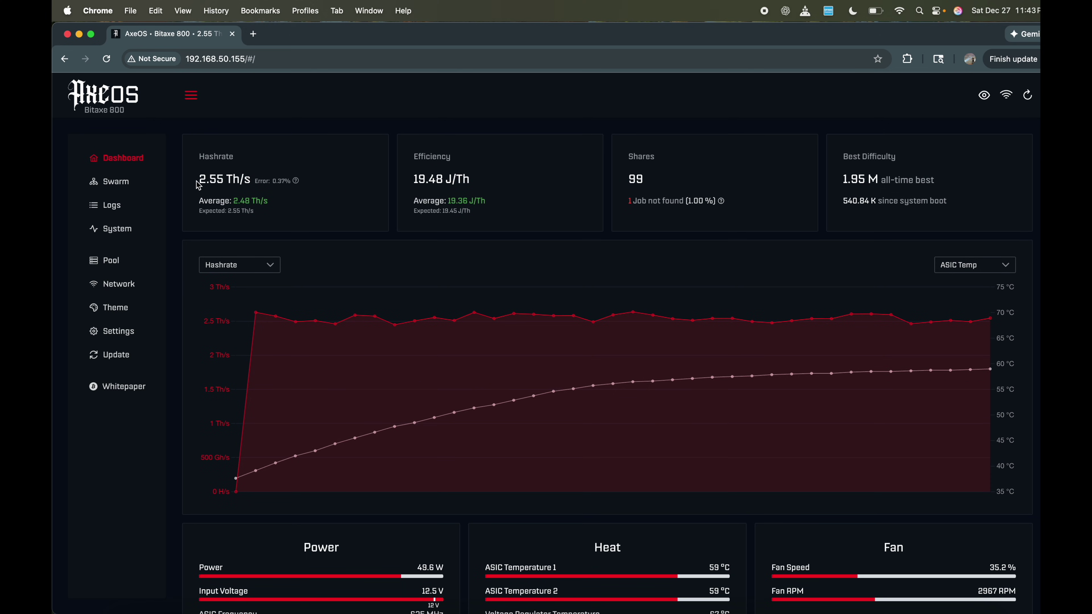
Step: Check the System page's 2x BM1370 ASIC type, then open Pool Configuration (mining.viabtc.io:3014, public-pool.io:21496 fallback)
{"action": "left_click", "coordinate": [131, 234]}
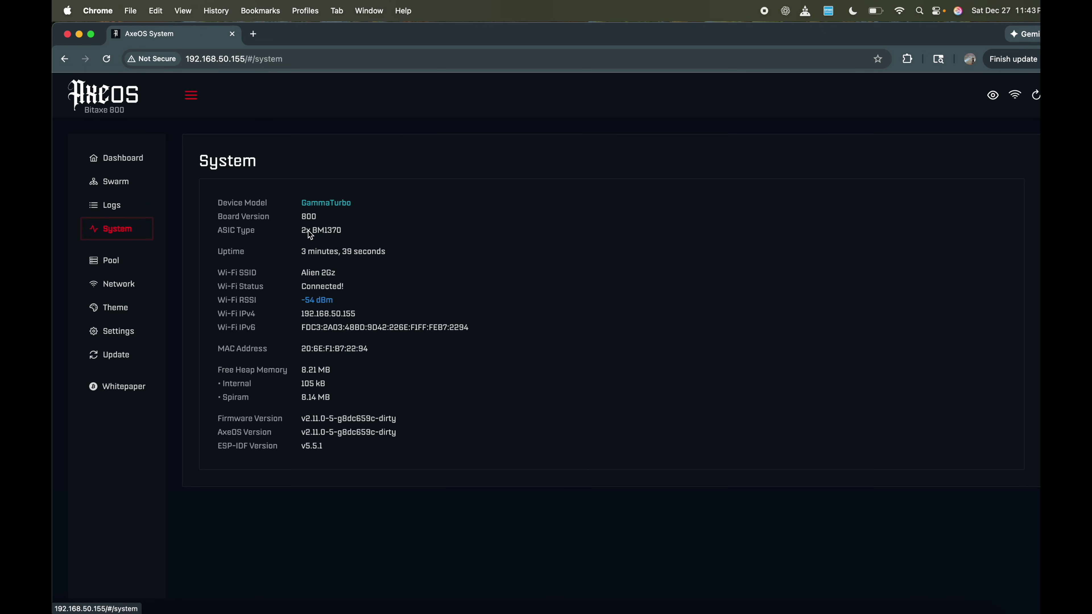
{"action": "left_click_drag", "start_coordinate": [301, 231], "coordinate": [345, 232]}
{"action": "left_click", "coordinate": [393, 223]}
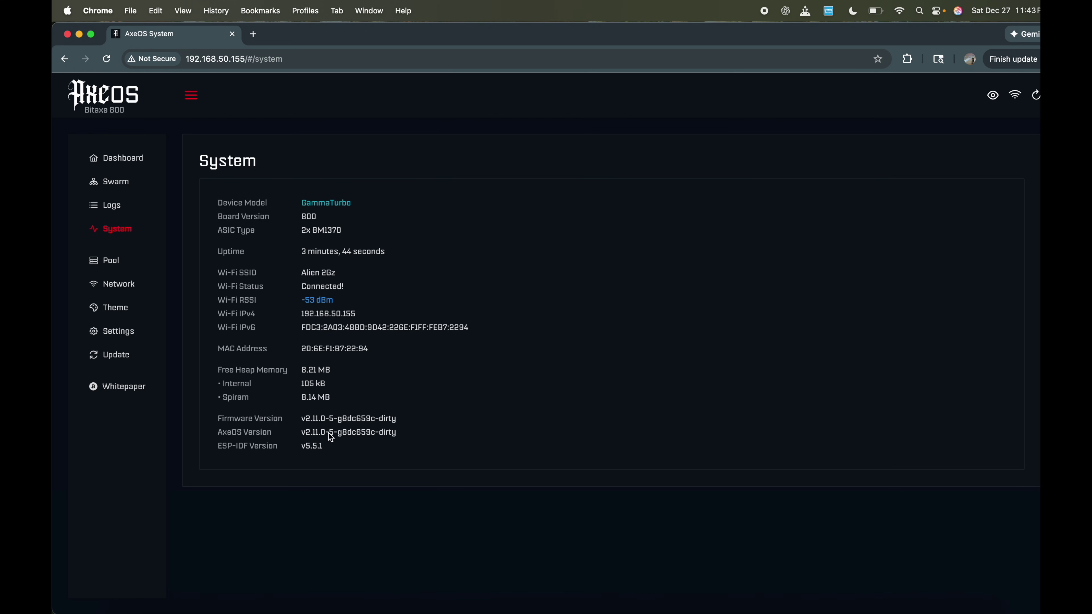
{"action": "left_click", "coordinate": [126, 264]}
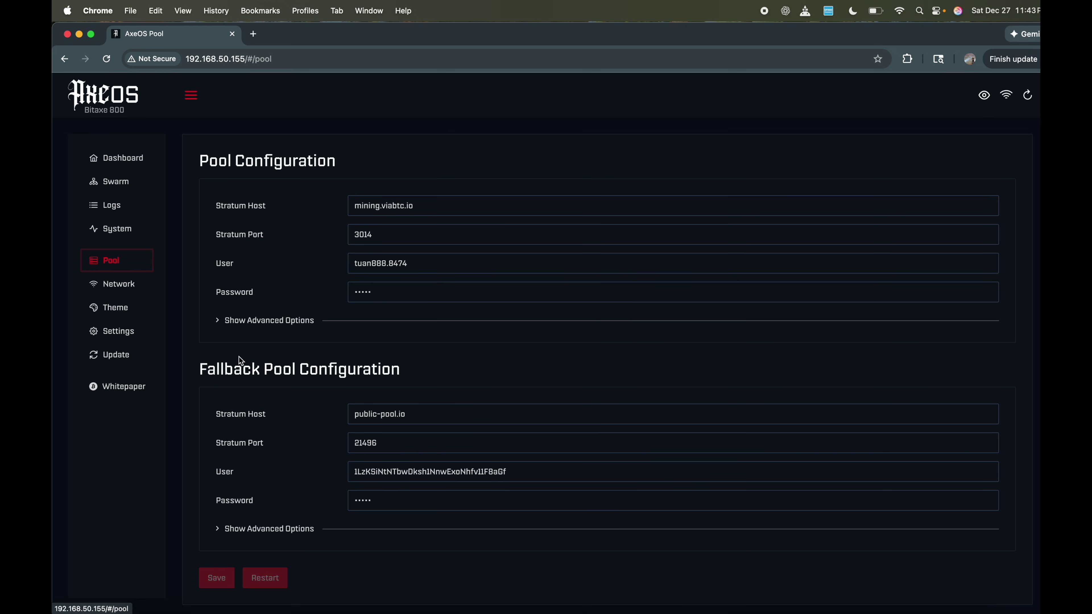
Step: Review the Settings page's frequency and core voltage options, keeping 625 and 1150 (Default) unchanged
{"action": "left_click", "coordinate": [126, 341]}
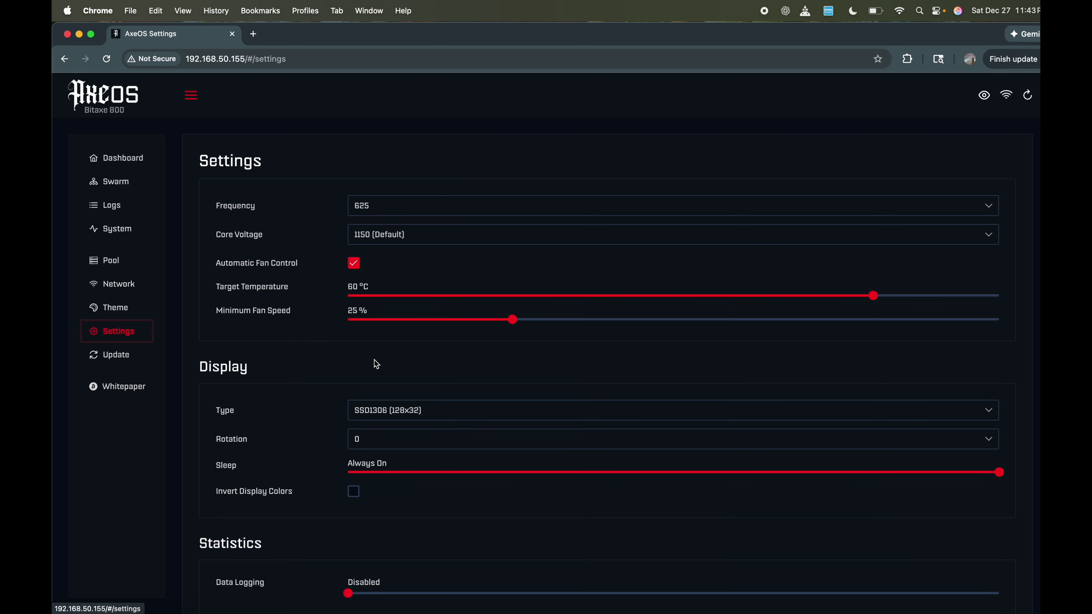
{"action": "left_click", "coordinate": [408, 206]}
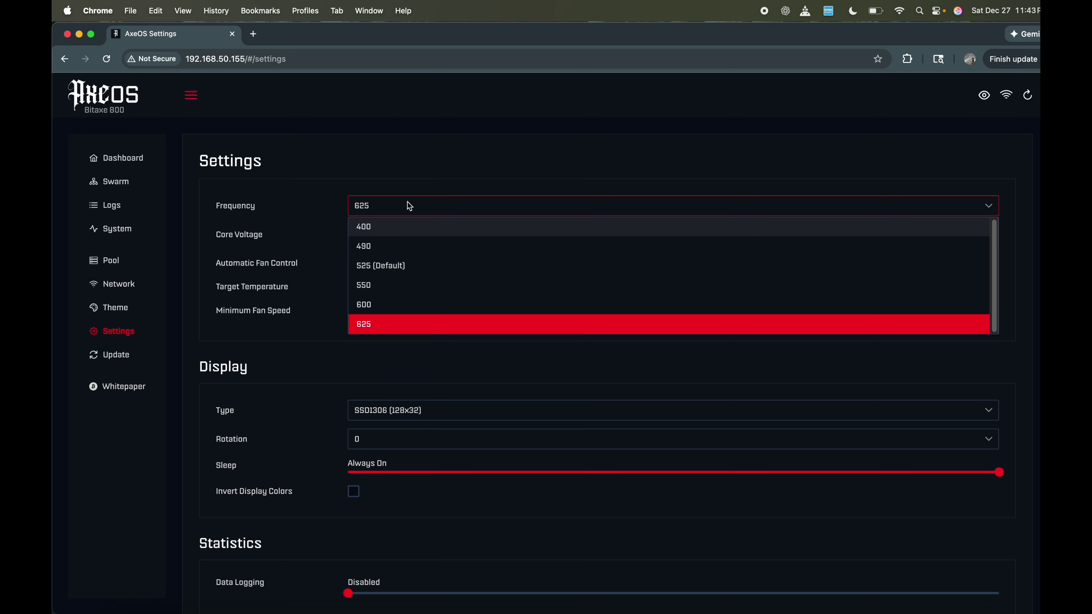
{"action": "left_click", "coordinate": [465, 155]}
{"action": "left_click", "coordinate": [451, 234]}
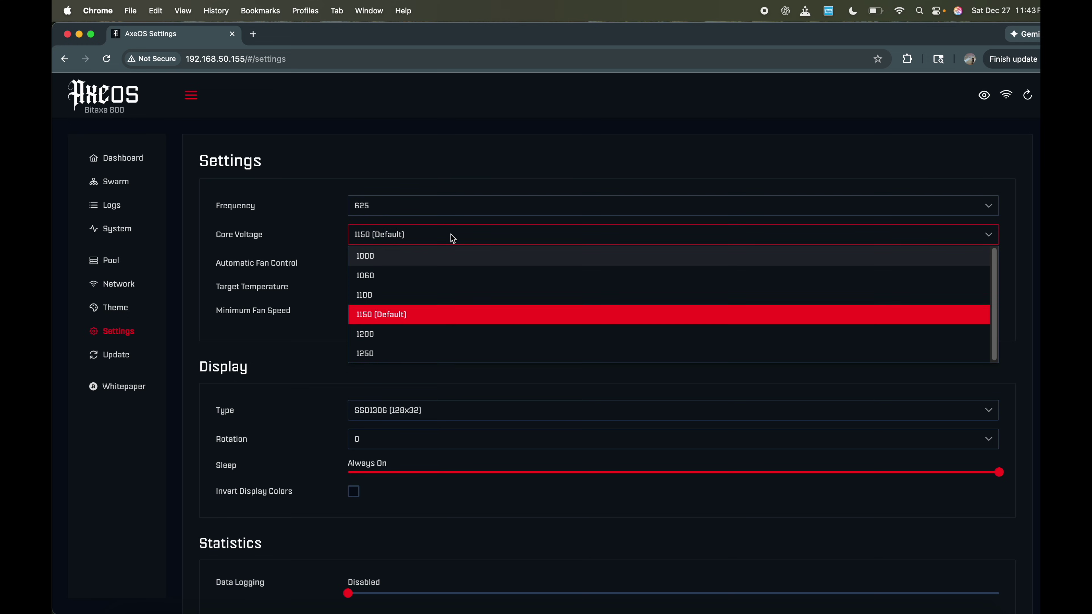
{"action": "left_click", "coordinate": [428, 180]}
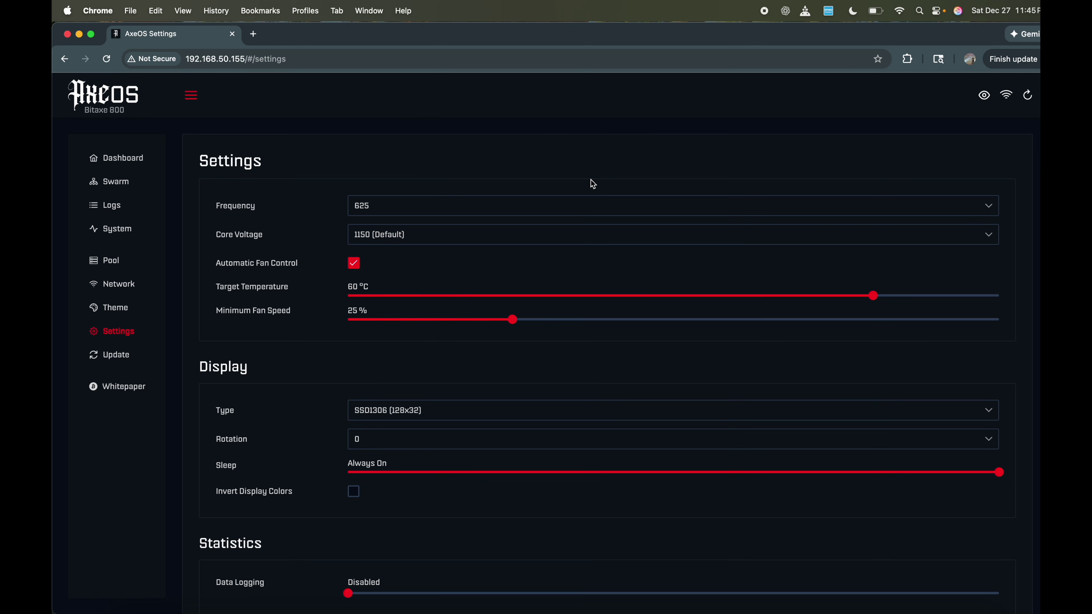
{"action": "scroll", "coordinate": [593, 183], "scroll_direction": "down", "scroll_amount": 3}
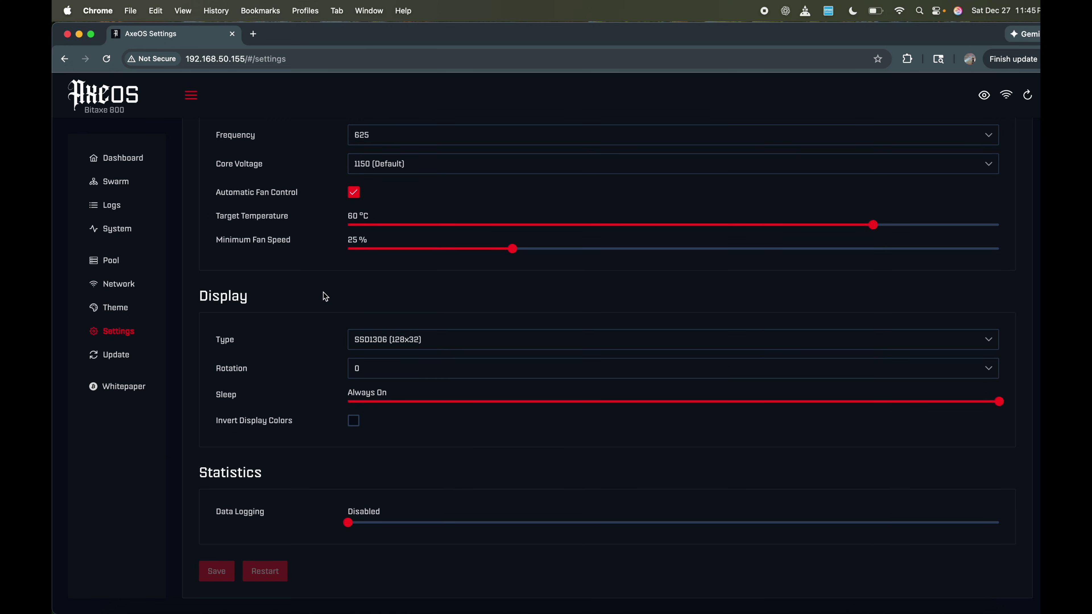
{"action": "scroll", "coordinate": [325, 297], "scroll_direction": "up", "scroll_amount": 3}
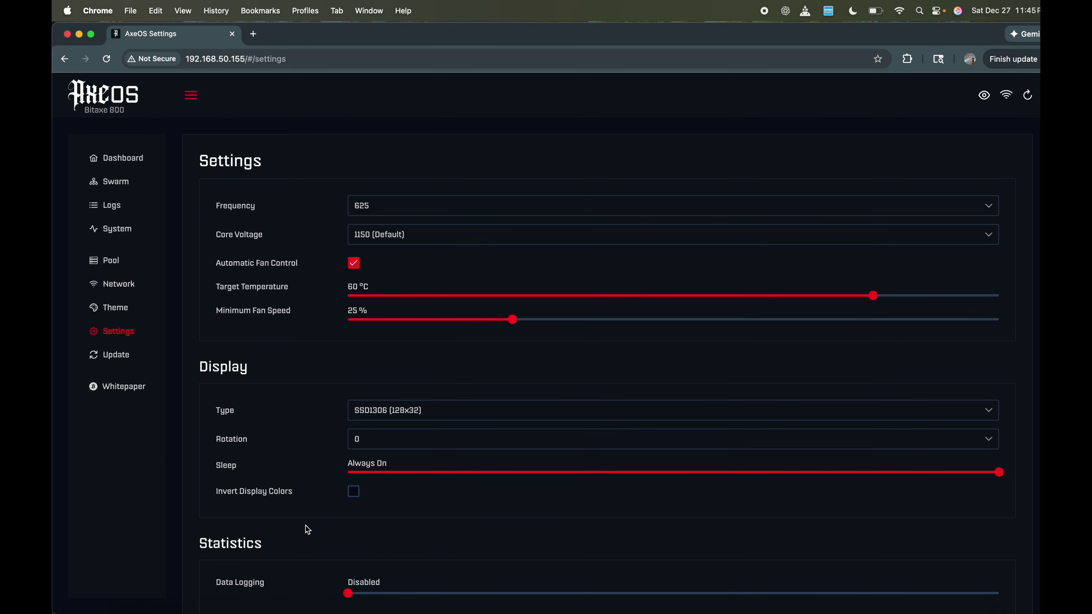
{"action": "scroll", "coordinate": [308, 535], "scroll_direction": "down", "scroll_amount": 3}
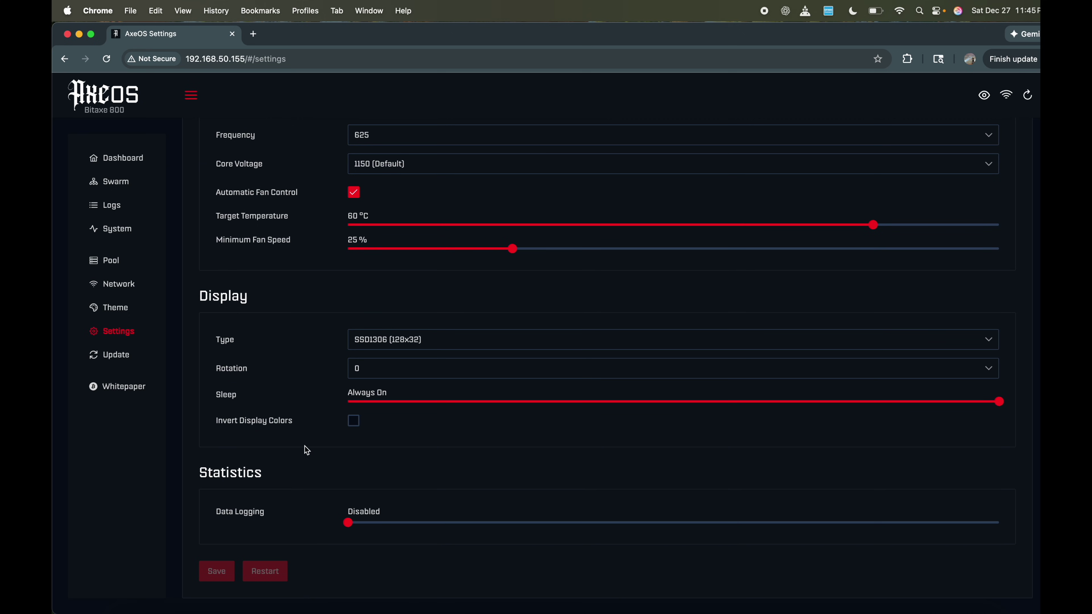
{"action": "scroll", "coordinate": [298, 321], "scroll_direction": "up", "scroll_amount": 3}
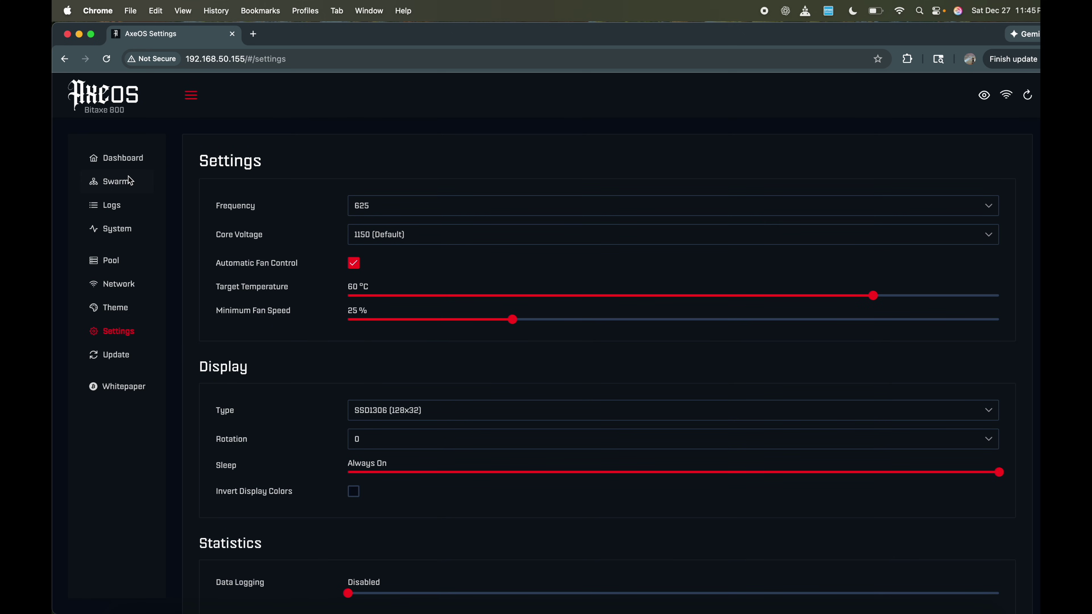
{"action": "left_click", "coordinate": [130, 159]}
{"action": "mouse_move", "coordinate": [471, 415]}
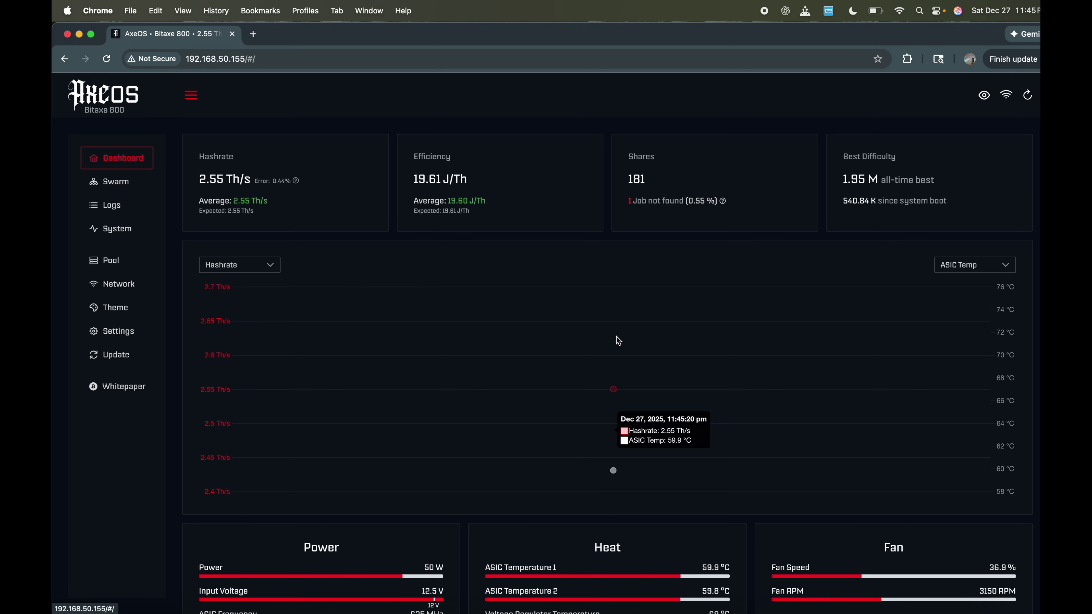
{"action": "scroll", "coordinate": [605, 350], "scroll_direction": "down", "scroll_amount": 5}
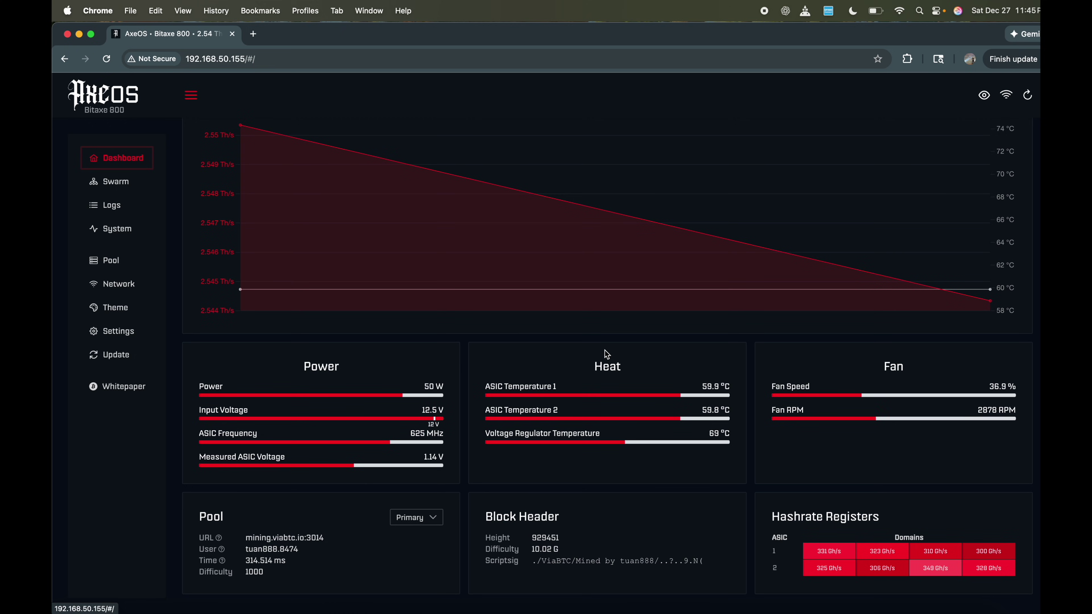
{"action": "scroll", "coordinate": [605, 285], "scroll_direction": "up", "scroll_amount": 5}
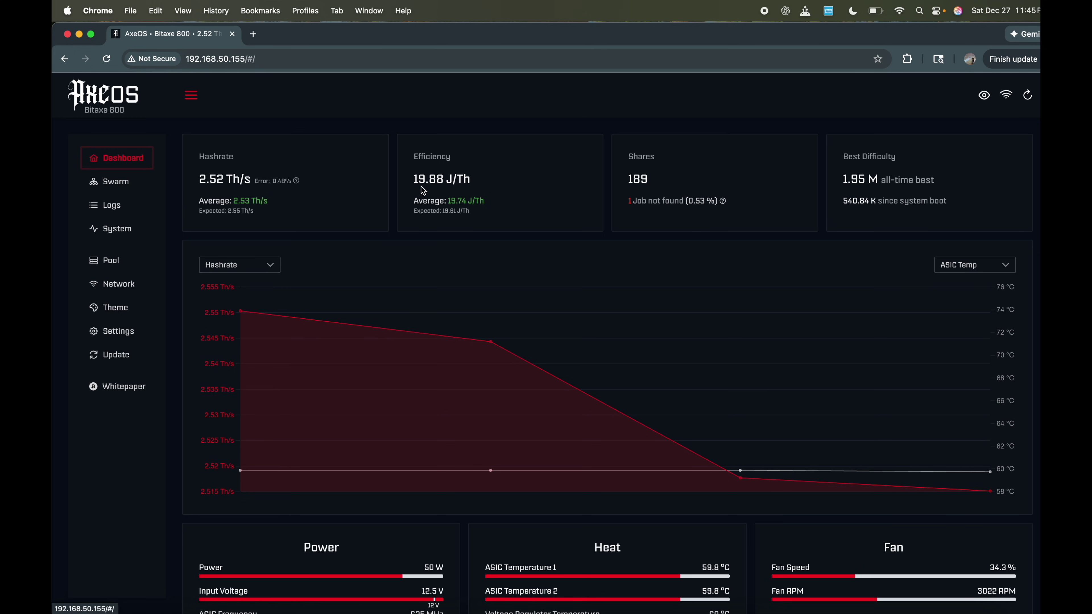
{"action": "left_click_drag", "start_coordinate": [414, 179], "coordinate": [447, 184]}
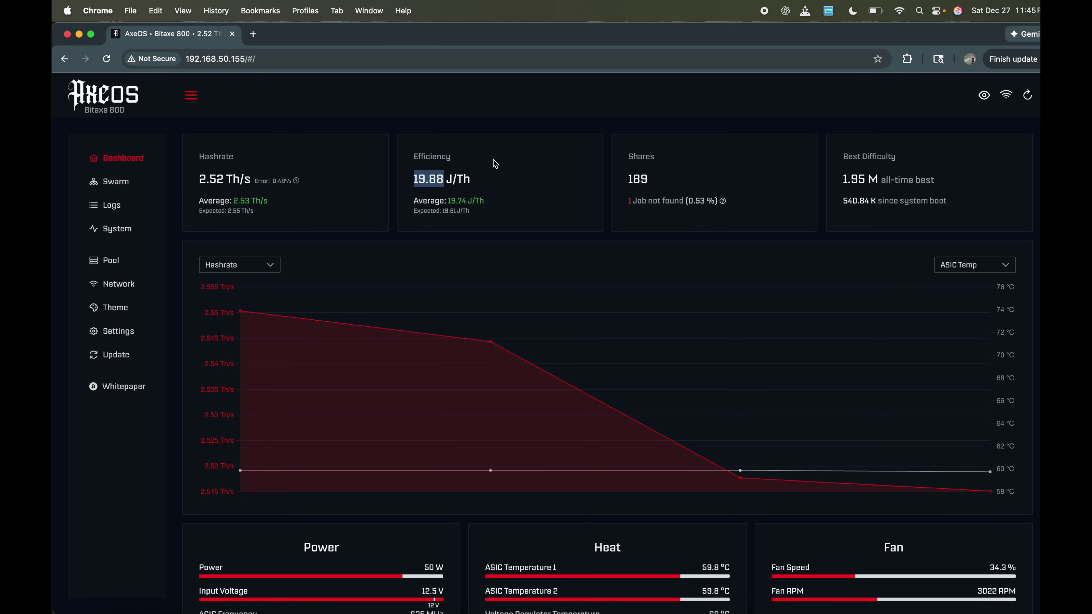
{"action": "left_click_drag", "start_coordinate": [413, 183], "coordinate": [484, 174]}
{"action": "left_click", "coordinate": [502, 160]}
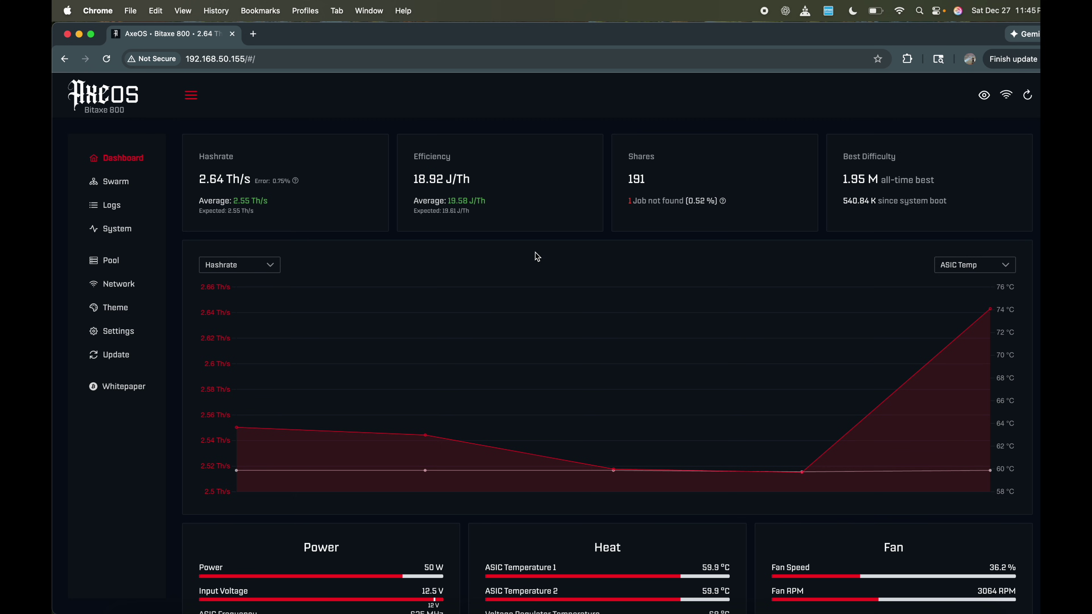
{"action": "left_click_drag", "start_coordinate": [626, 181], "coordinate": [648, 178]}
{"action": "left_click", "coordinate": [677, 182]}
{"action": "left_click", "coordinate": [669, 182]}
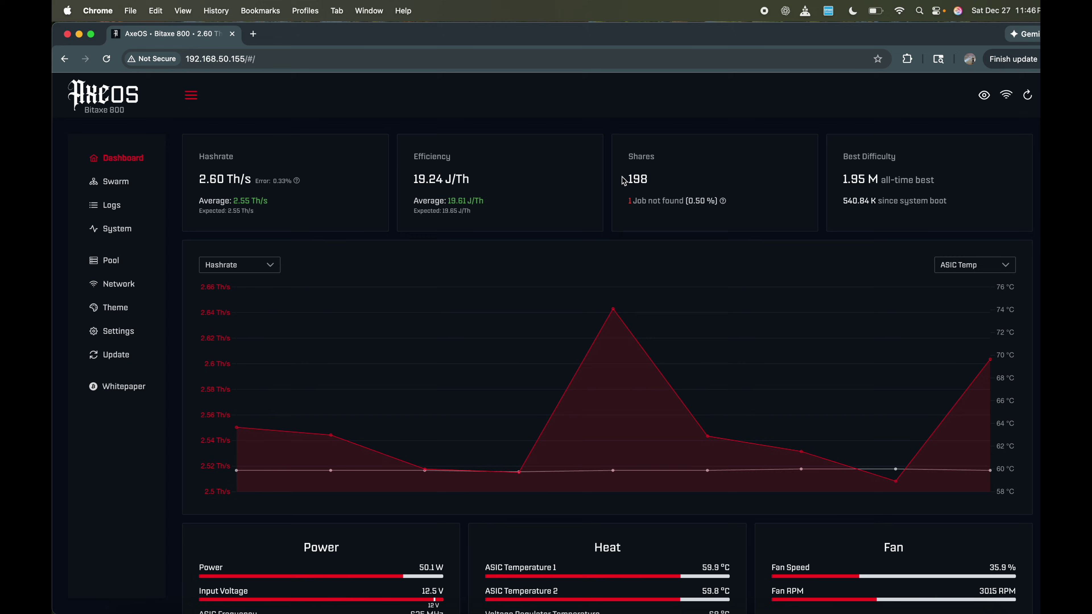
Step: Show the Swarm list of 11 miners totalling 27.6 Th/s at 497.6 W
{"action": "left_click", "coordinate": [123, 182]}
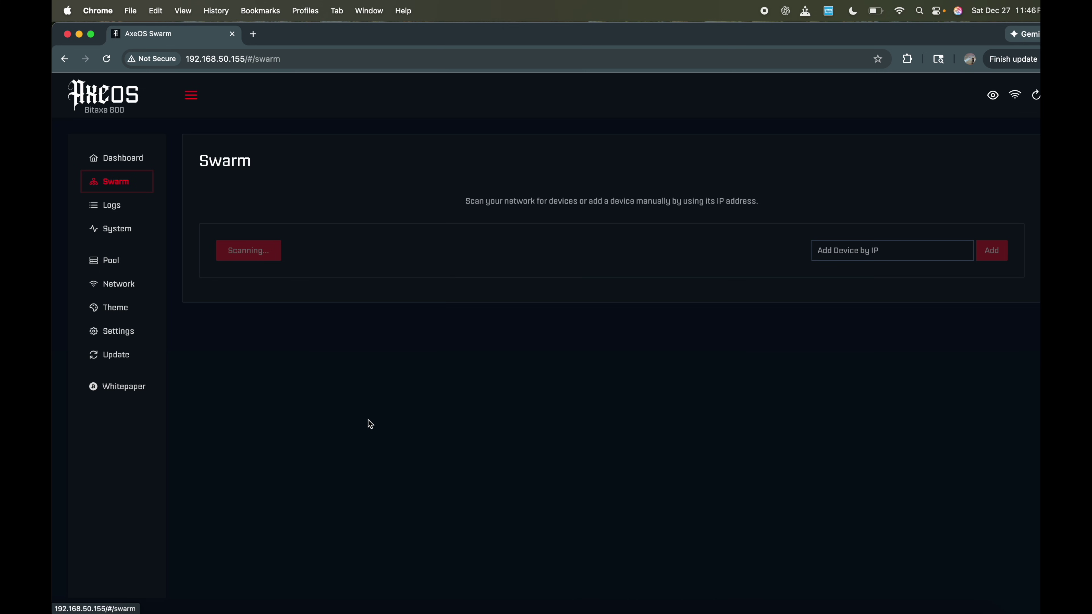
{"action": "scroll", "coordinate": [368, 419], "scroll_direction": "down", "scroll_amount": 2}
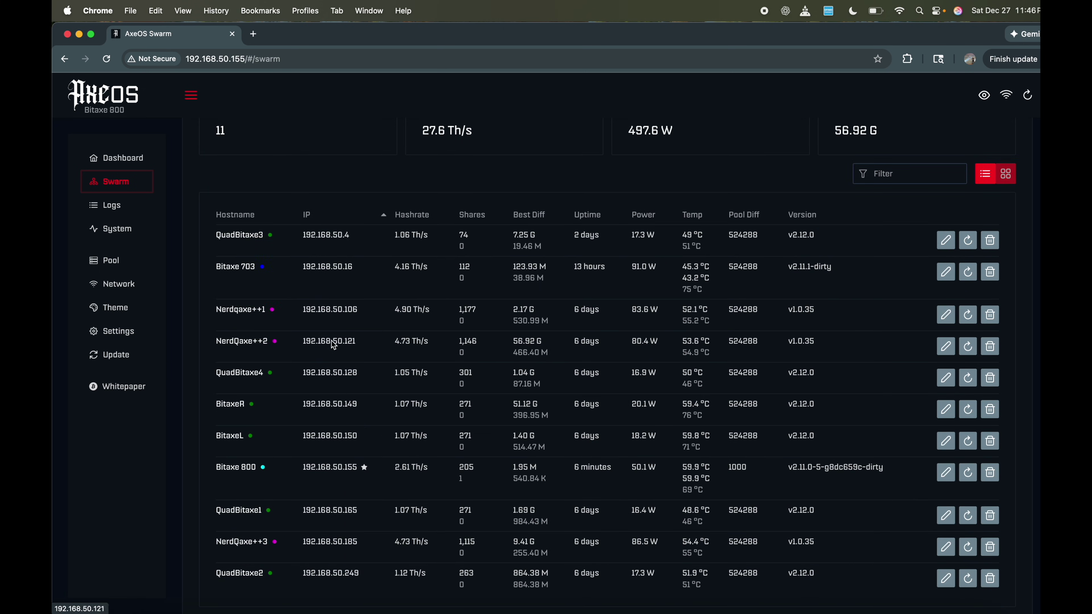
{"action": "scroll", "coordinate": [323, 400], "scroll_direction": "up", "scroll_amount": 2}
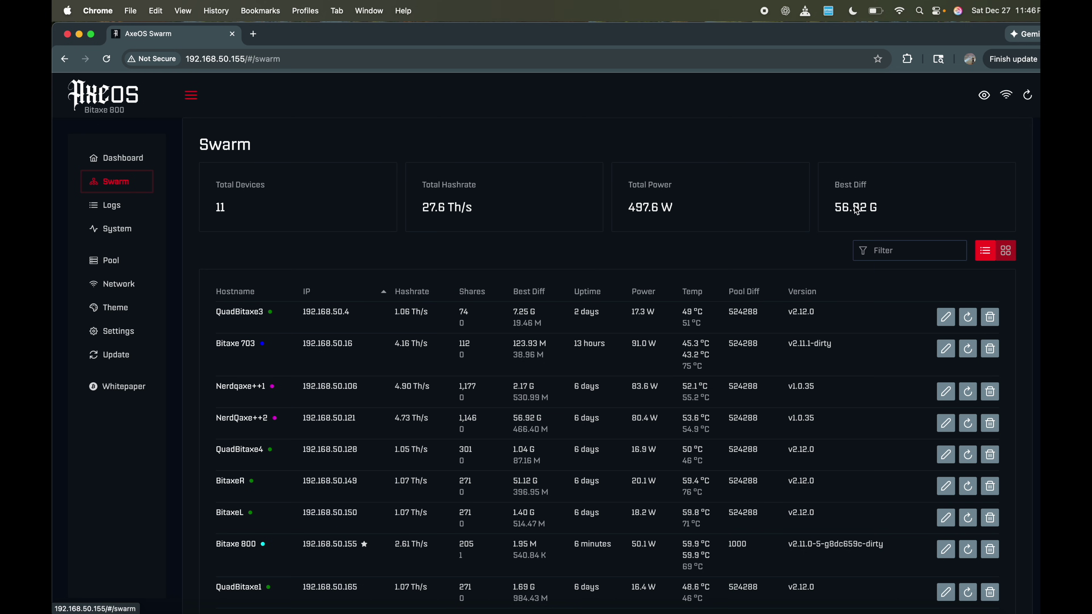
Step: Highlight the swarm's 56.92 G best difficulty value several times
{"action": "left_click_drag", "start_coordinate": [886, 211], "coordinate": [829, 210]}
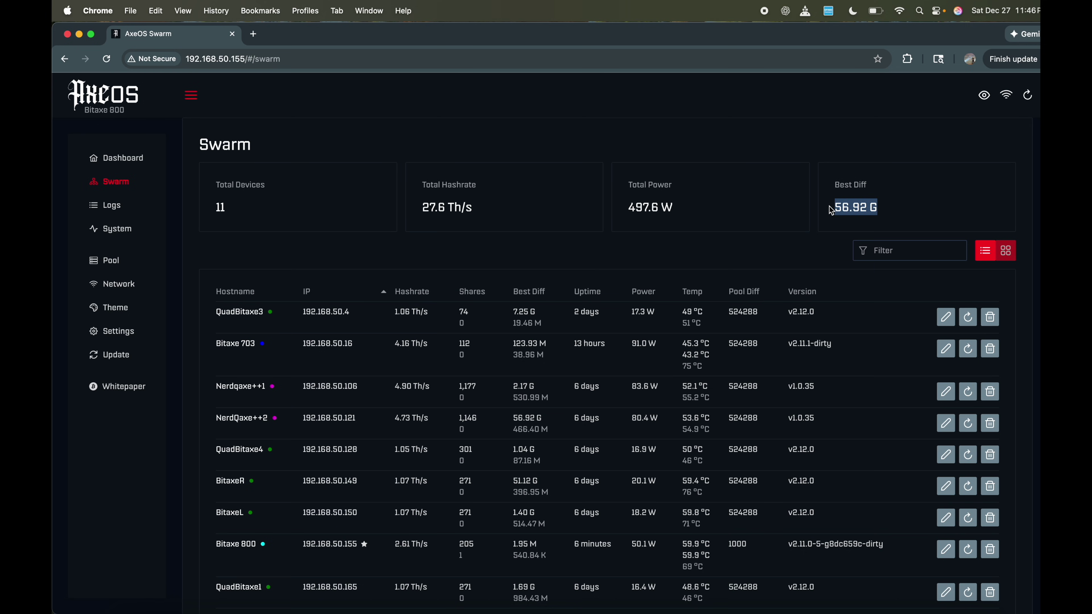
{"action": "left_click", "coordinate": [767, 131]}
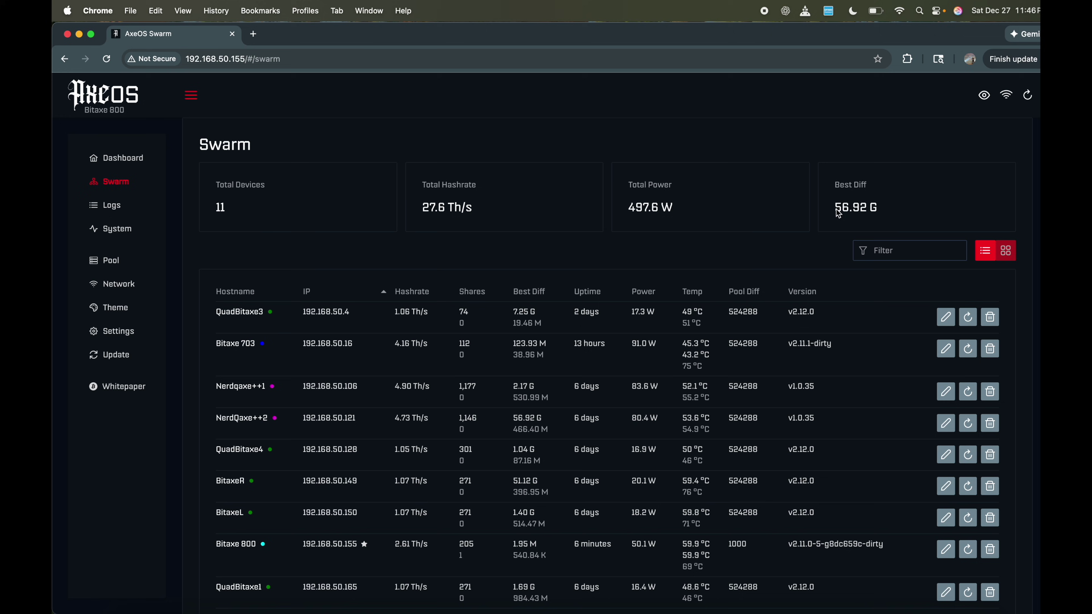
{"action": "left_click_drag", "start_coordinate": [833, 210], "coordinate": [873, 210]}
{"action": "left_click", "coordinate": [919, 190]}
{"action": "left_click_drag", "start_coordinate": [837, 209], "coordinate": [892, 208]}
{"action": "left_click", "coordinate": [892, 198]}
{"action": "left_click_drag", "start_coordinate": [887, 207], "coordinate": [836, 210]}
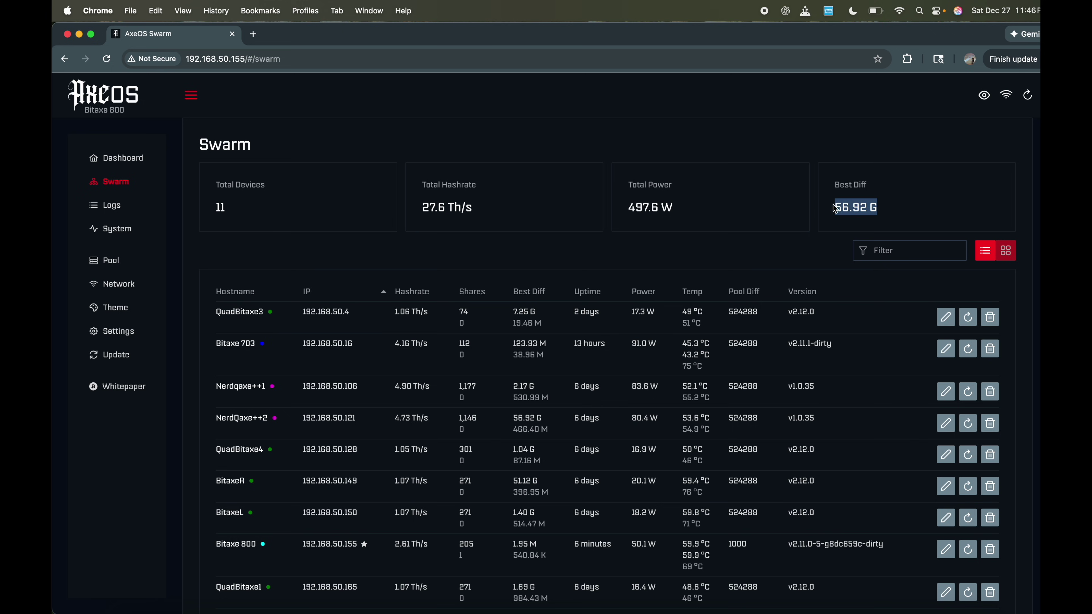
{"action": "left_click", "coordinate": [877, 175]}
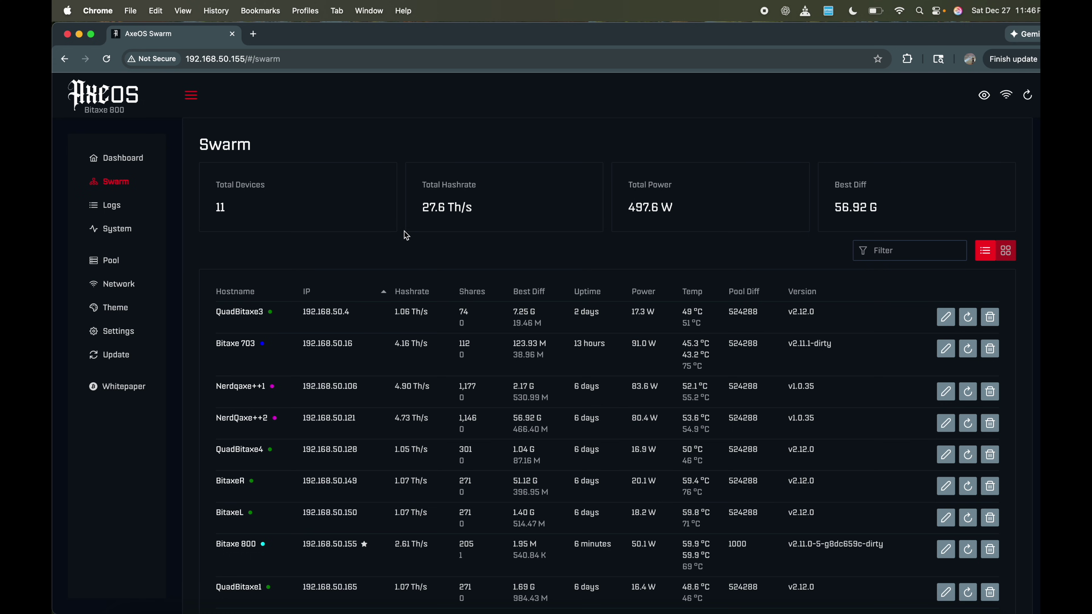
{"action": "scroll", "coordinate": [445, 261], "scroll_direction": "down", "scroll_amount": 2}
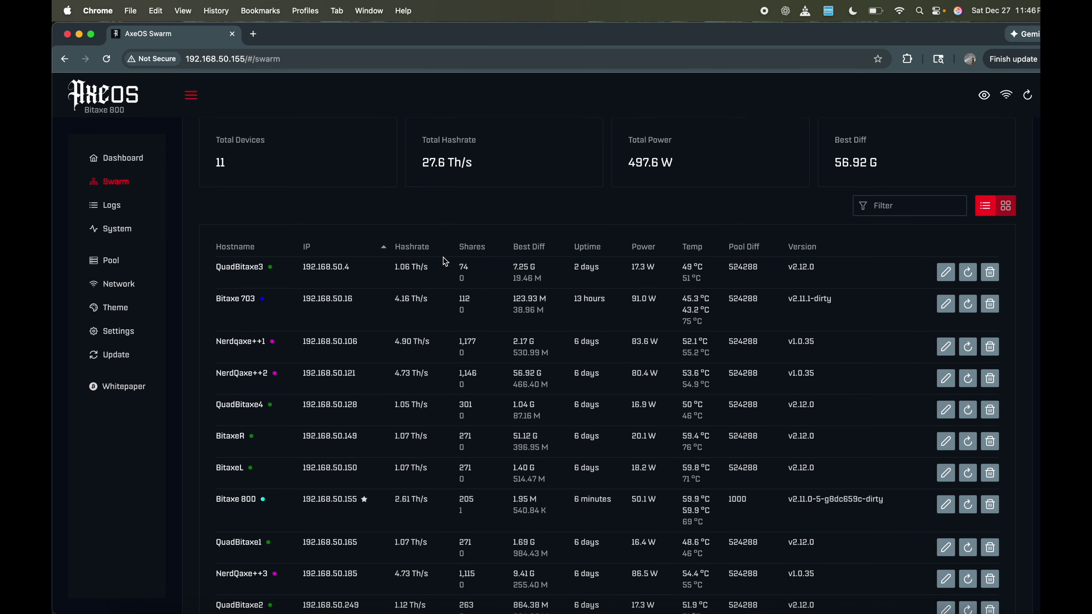
Step: Scroll the Swarm table and highlight Bitaxe 703's 91.2 W power draw
{"action": "scroll", "coordinate": [704, 214], "scroll_direction": "up", "scroll_amount": 3}
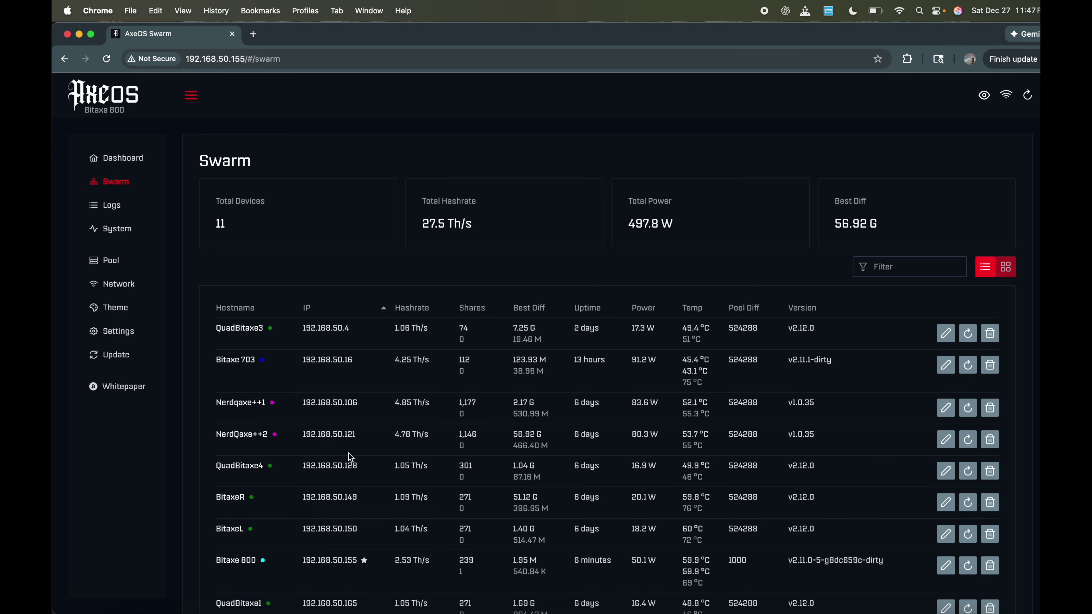
{"action": "scroll", "coordinate": [350, 453], "scroll_direction": "down", "scroll_amount": 3}
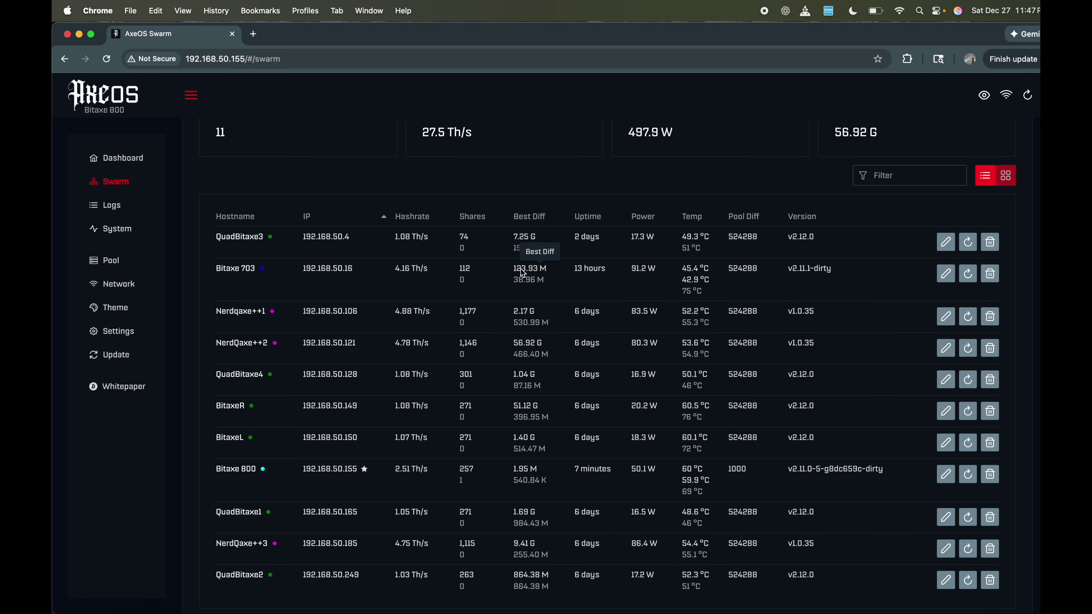
{"action": "mouse_move", "coordinate": [606, 282]}
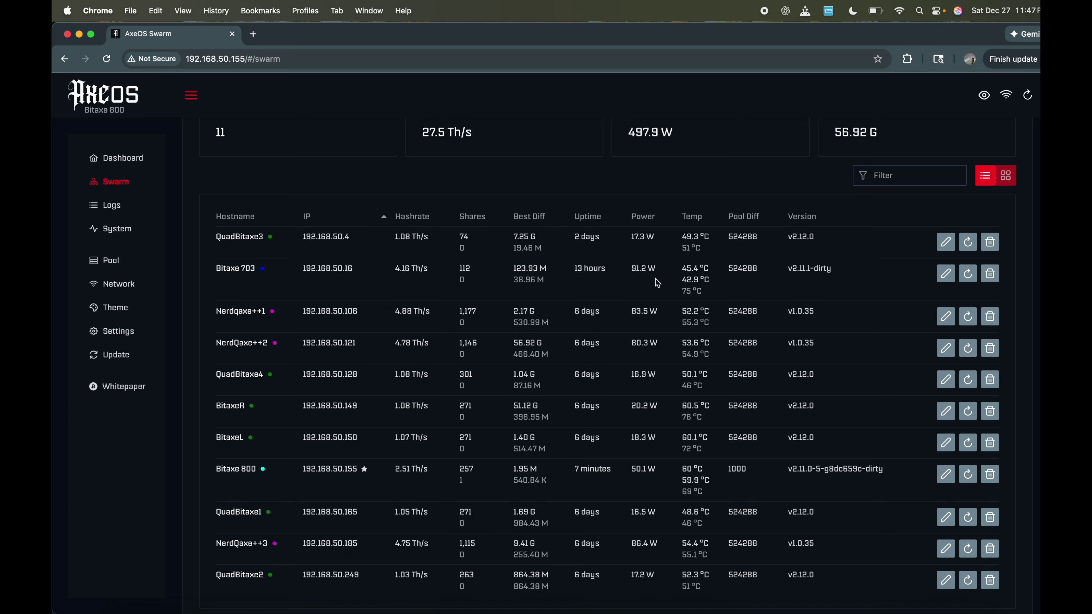
{"action": "double_click", "coordinate": [637, 271]}
{"action": "left_click", "coordinate": [241, 215]}
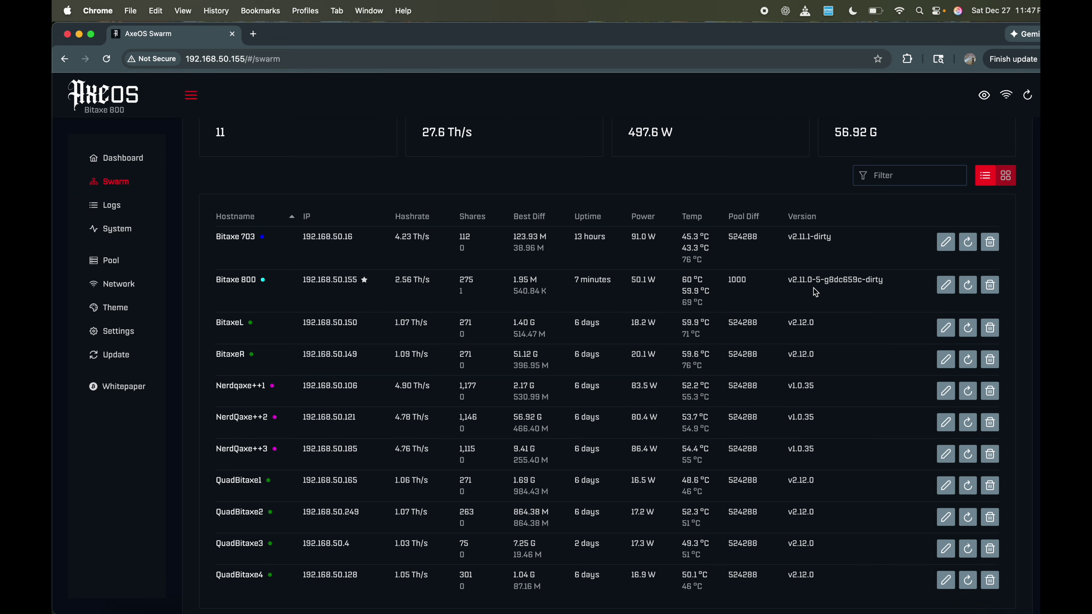
Step: Return to the miner dashboard, then load soloblock.io in a new tab and view its products
{"action": "mouse_move", "coordinate": [571, 295]}
{"action": "key", "text": "super+bracketleft"}
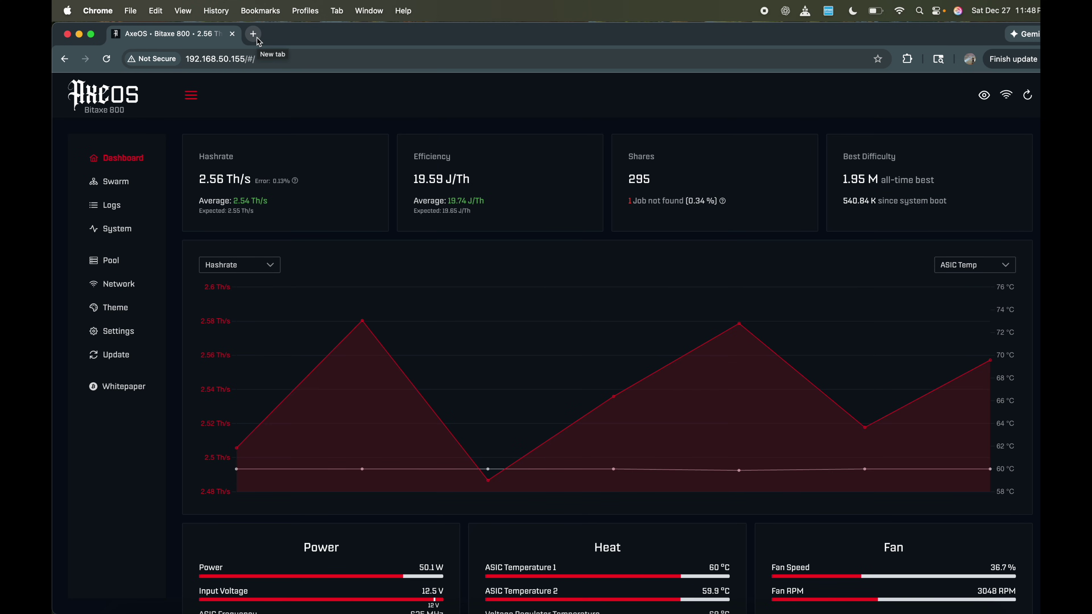
{"action": "left_click", "coordinate": [259, 40]}
{"action": "type", "text": "soloblock"}
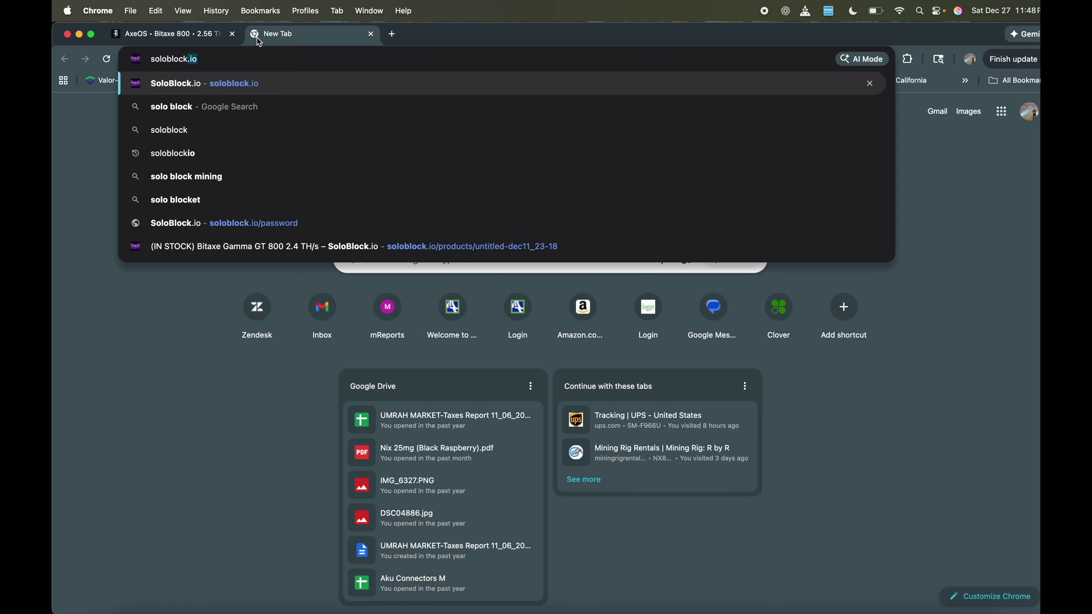
{"action": "key", "text": "Return"}
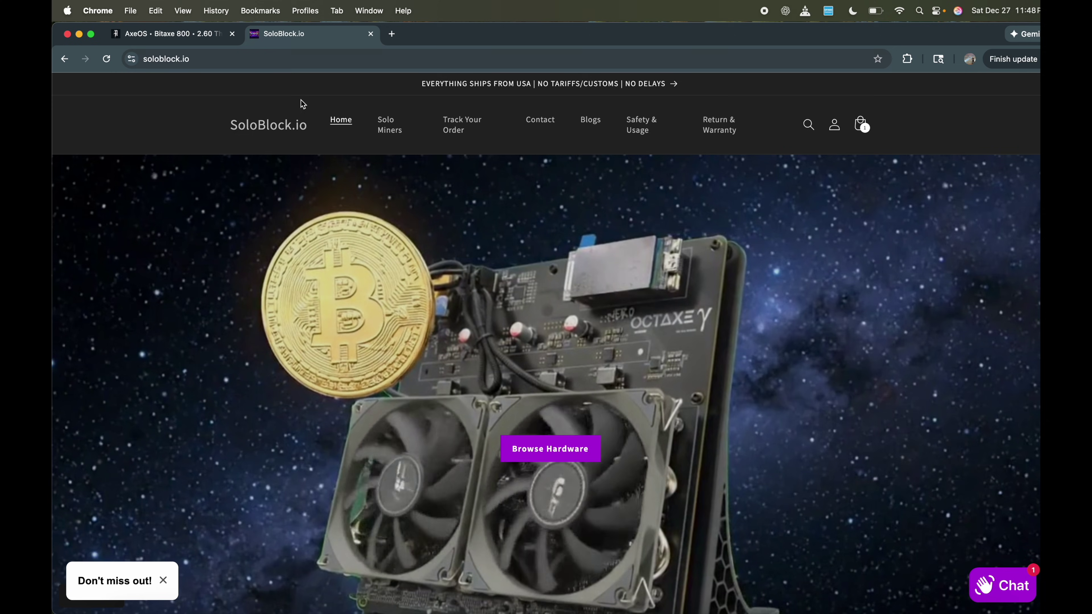
{"action": "scroll", "coordinate": [408, 277], "scroll_direction": "down", "scroll_amount": 10}
{"action": "scroll", "coordinate": [409, 281], "scroll_direction": "up", "scroll_amount": 1}
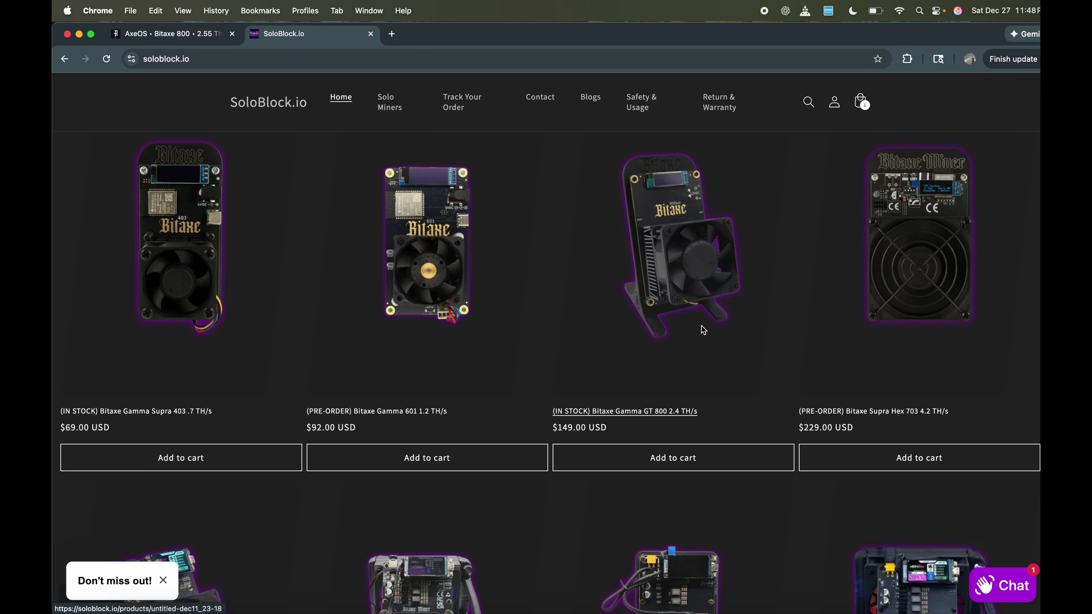
Step: Open the Bitaxe Gamma GT 800 product page and highlight its $149.00 USD price
{"action": "left_click", "coordinate": [654, 339]}
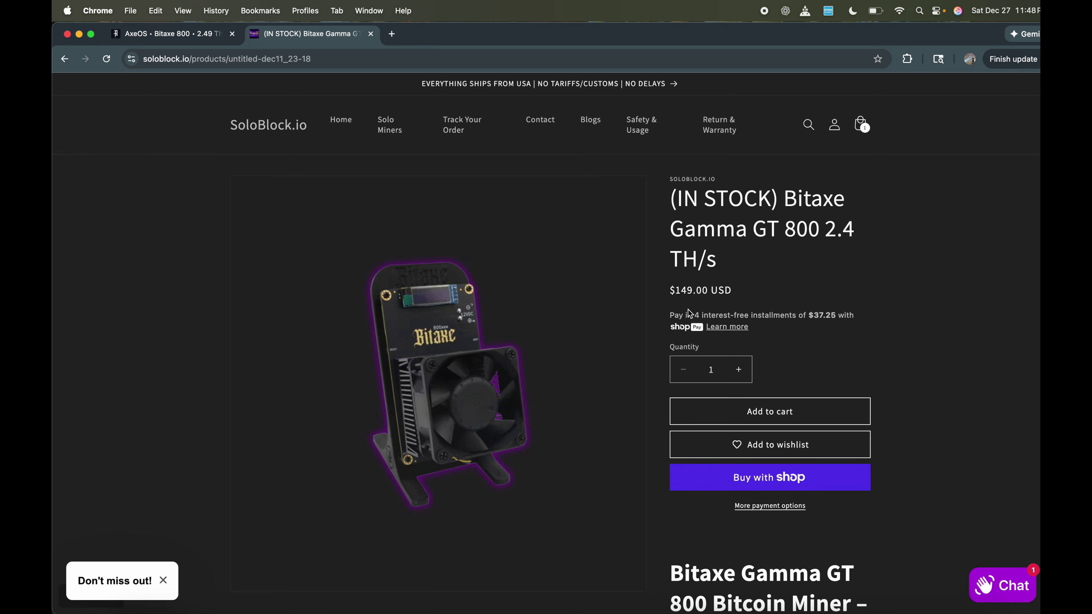
{"action": "mouse_move", "coordinate": [674, 296]}
{"action": "left_mouse_down"}
{"action": "mouse_move", "coordinate": [709, 292]}
{"action": "mouse_move", "coordinate": [675, 295]}
{"action": "left_mouse_up"}
{"action": "scroll", "coordinate": [943, 373], "scroll_direction": "down", "scroll_amount": 3}
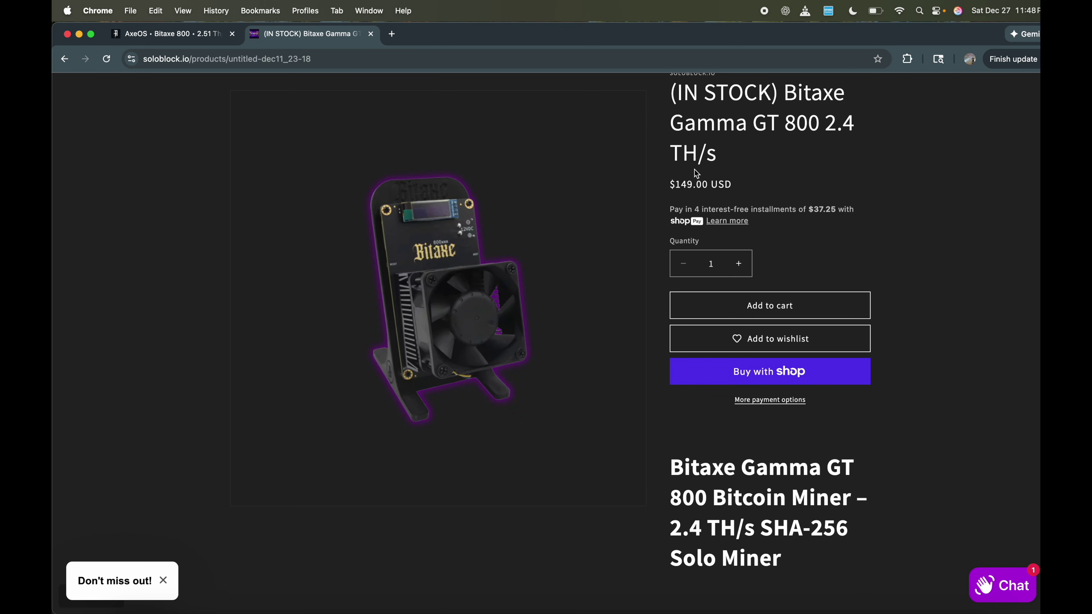
{"action": "left_click_drag", "start_coordinate": [674, 186], "coordinate": [730, 187]}
{"action": "left_click", "coordinate": [823, 188]}
Step: Read through the GT 800 product description and return to the top of the page
{"action": "scroll", "coordinate": [984, 334], "scroll_direction": "down", "scroll_amount": 4}
{"action": "scroll", "coordinate": [984, 335], "scroll_direction": "up", "scroll_amount": 8}
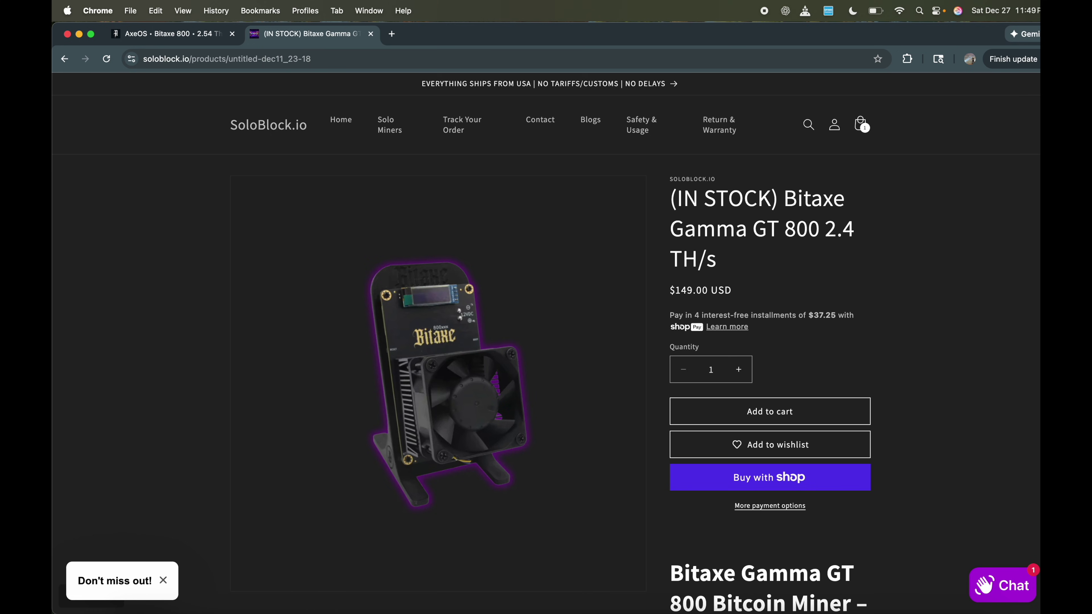
{"action": "scroll", "coordinate": [978, 354], "scroll_direction": "down", "scroll_amount": 10}
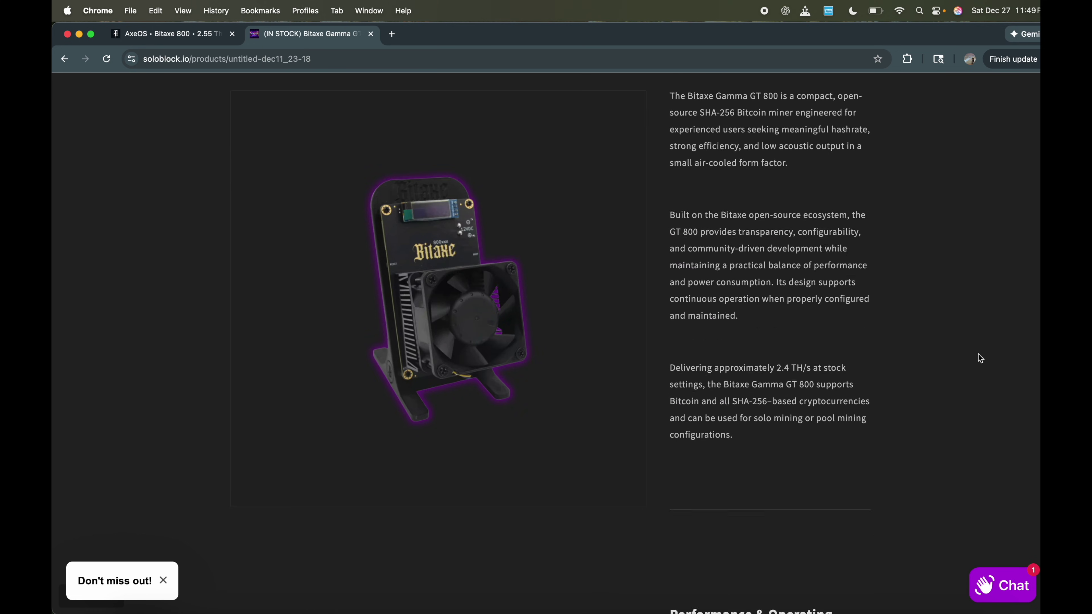
{"action": "scroll", "coordinate": [978, 354], "scroll_direction": "down", "scroll_amount": 10}
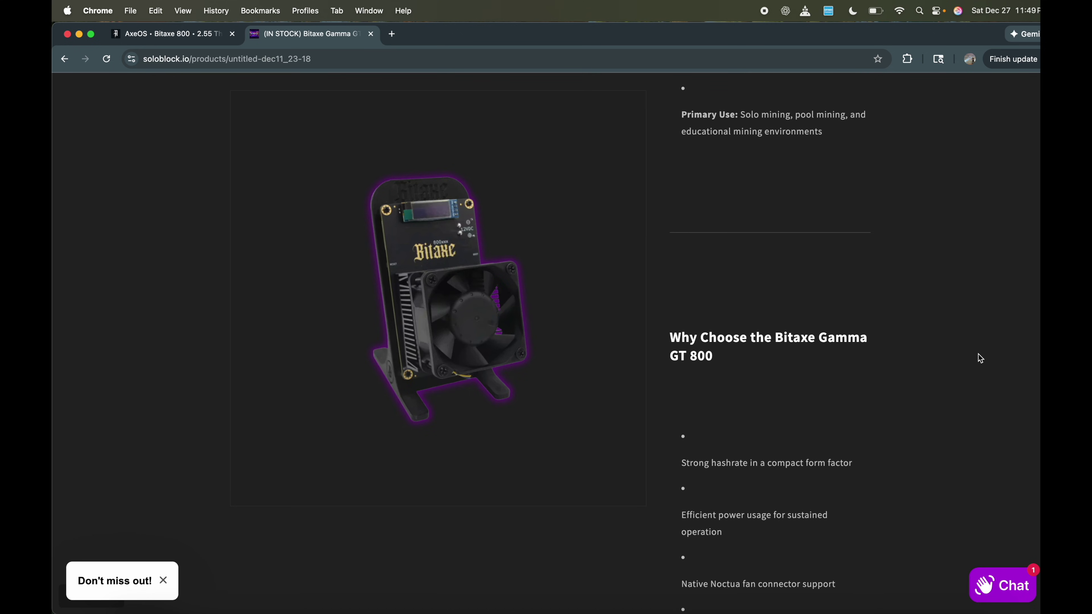
{"action": "scroll", "coordinate": [979, 354], "scroll_direction": "up", "scroll_amount": 15}
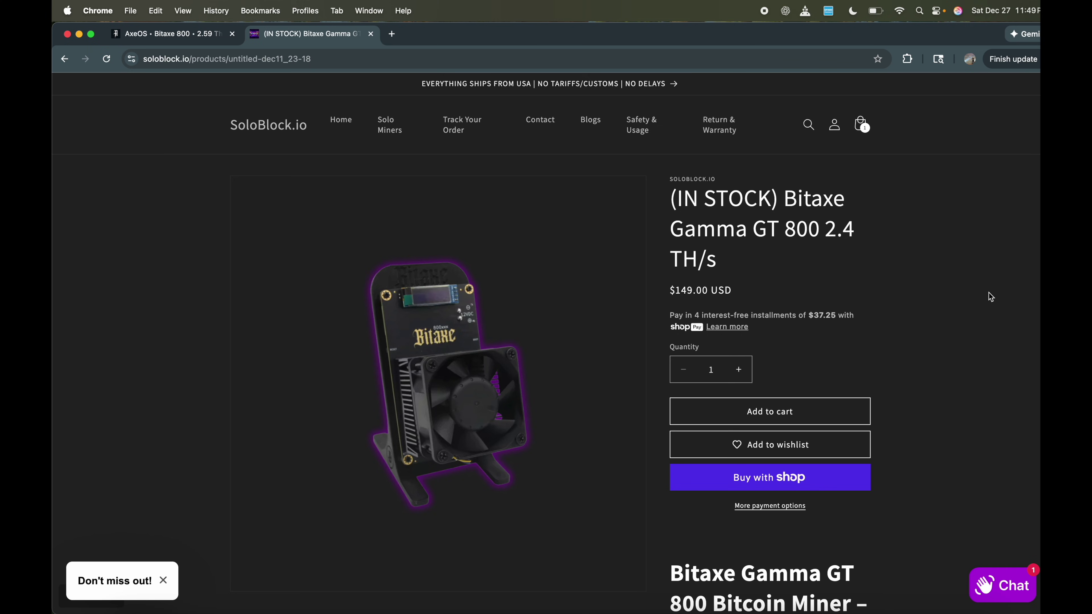
{"action": "scroll", "coordinate": [991, 297], "scroll_direction": "down", "scroll_amount": 4}
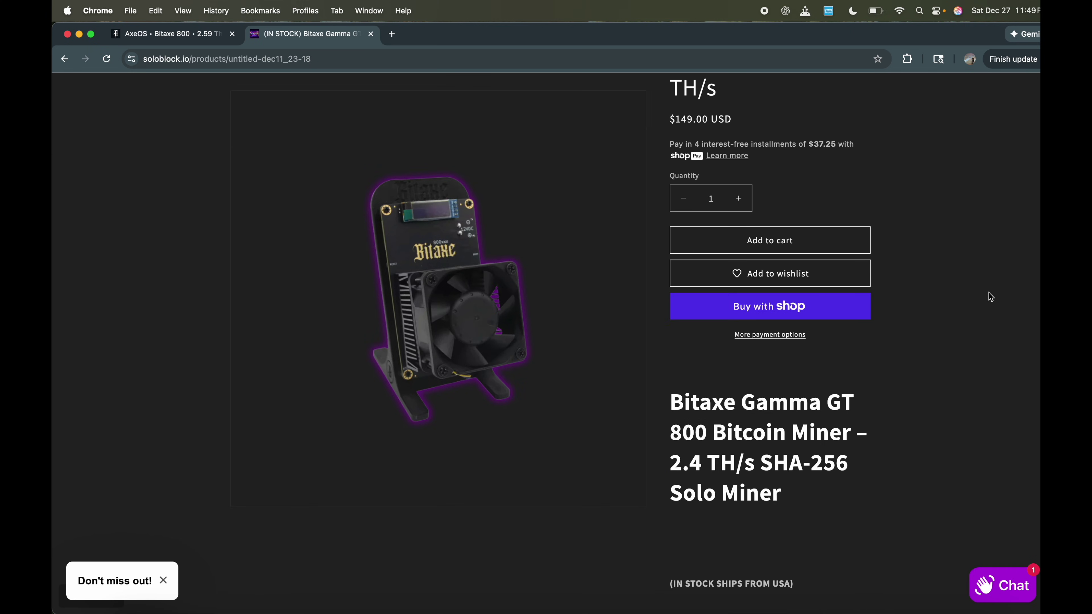
{"action": "scroll", "coordinate": [991, 296], "scroll_direction": "up", "scroll_amount": 4}
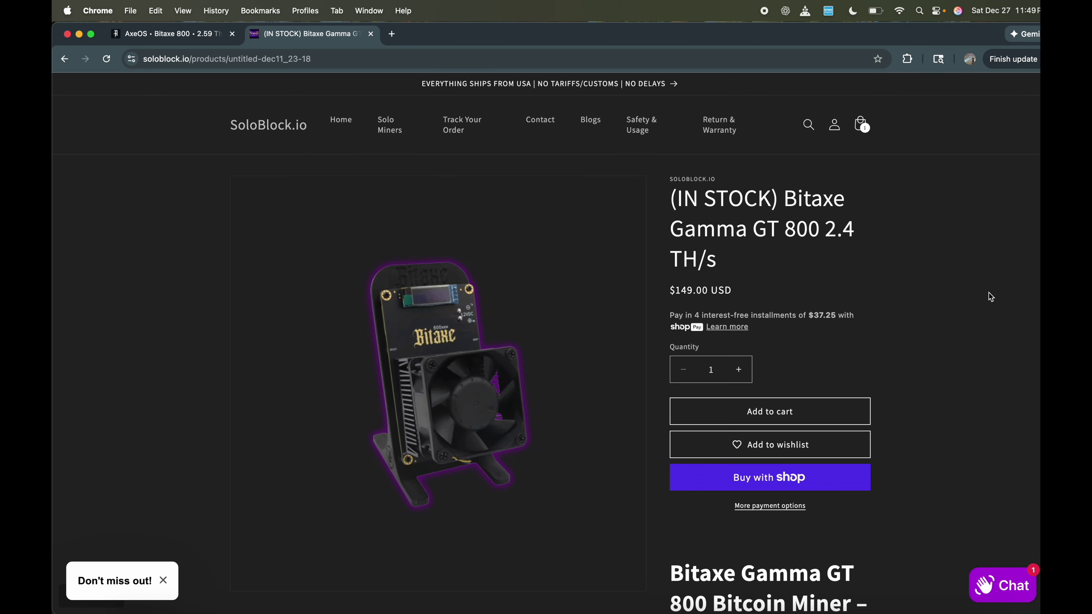